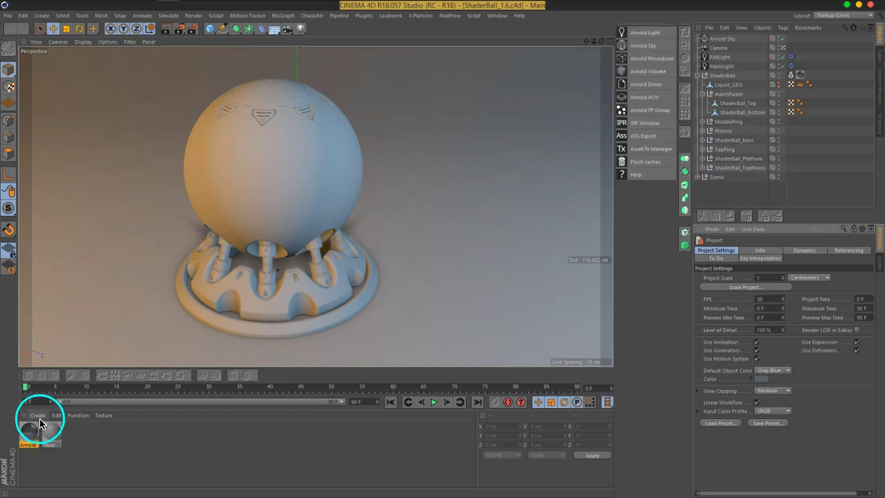
Open the Arnold material's shader network and delete its standard node.
double_click(29, 429)
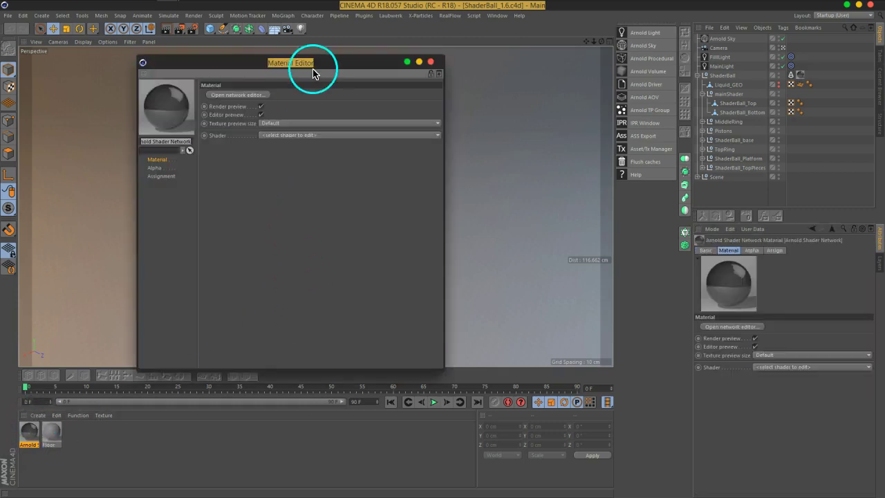
drag(311, 63, 565, 31)
click(493, 61)
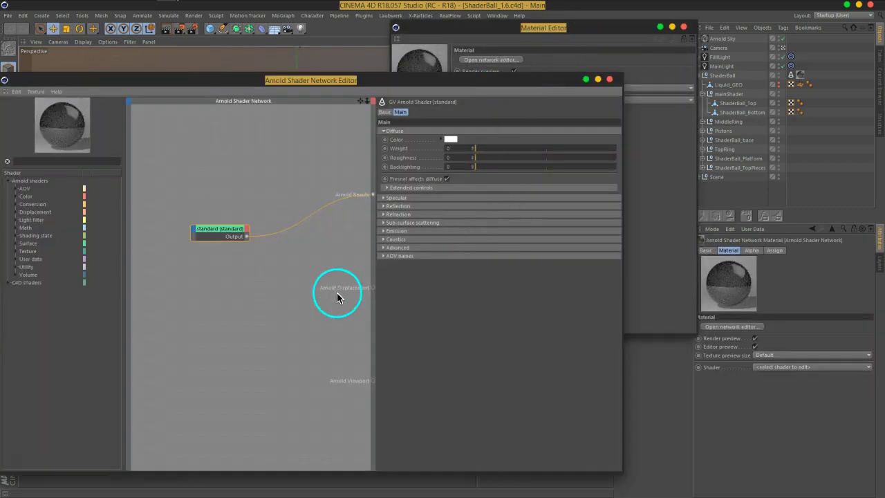
drag(415, 79, 583, 13)
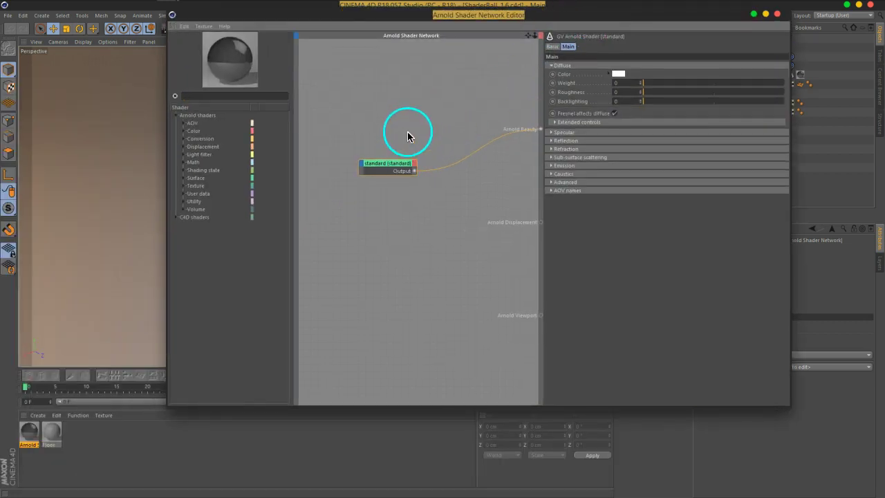
key(Delete)
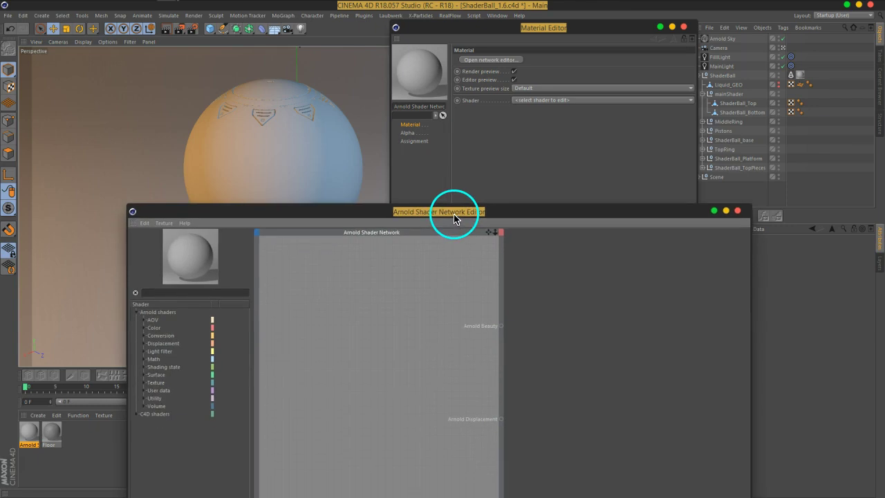
drag(495, 23, 457, 220)
click(684, 27)
drag(525, 213, 593, 54)
Switch the material preview to the Arnold Shaderball at Huge size.
right_click(258, 89)
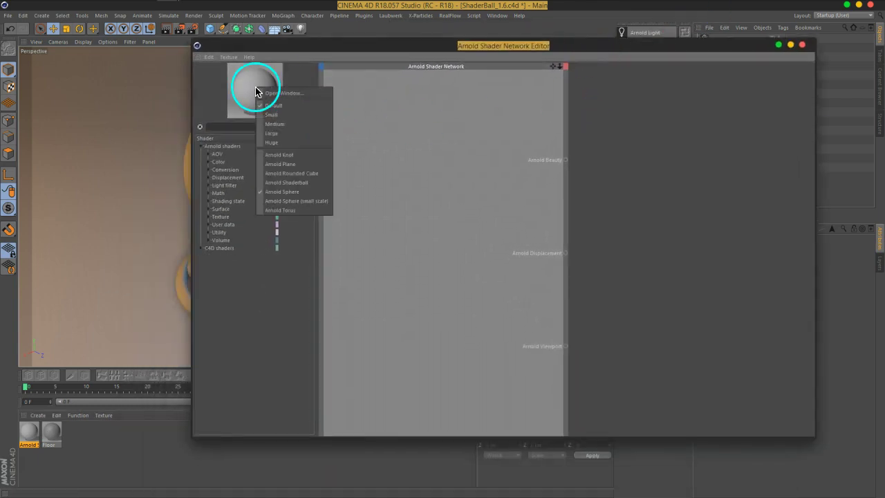
click(288, 181)
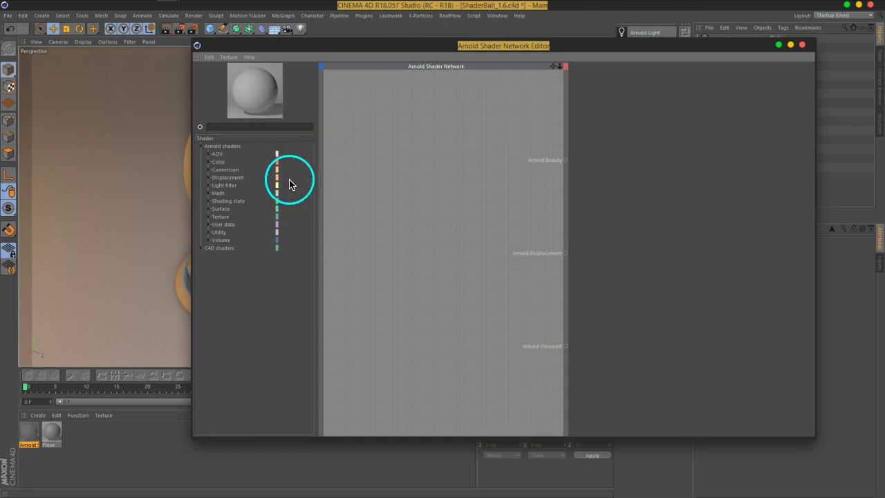
right_click(254, 99)
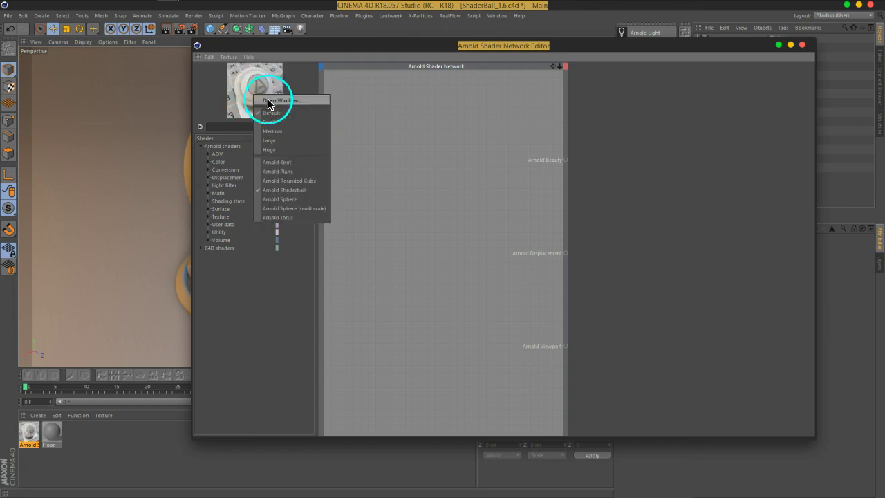
click(277, 147)
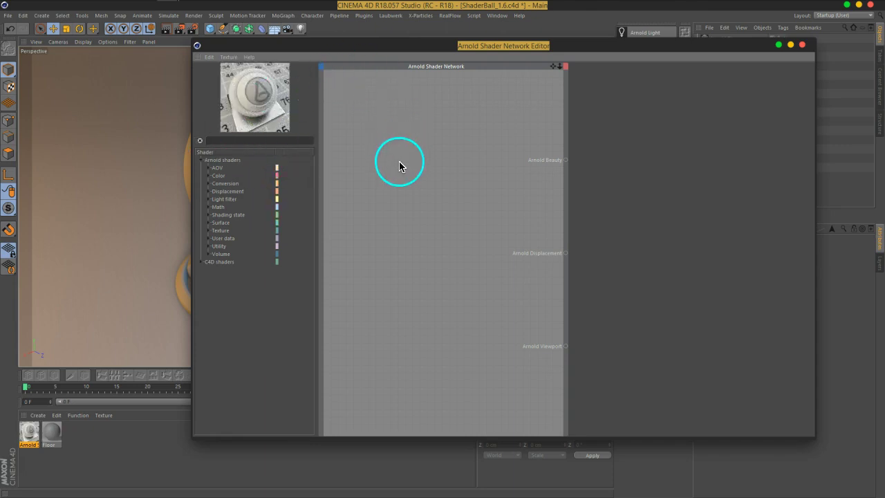
Search 'st' and drop a standard shader node onto the canvas, feeding Arnold Beauty.
double_click(443, 169)
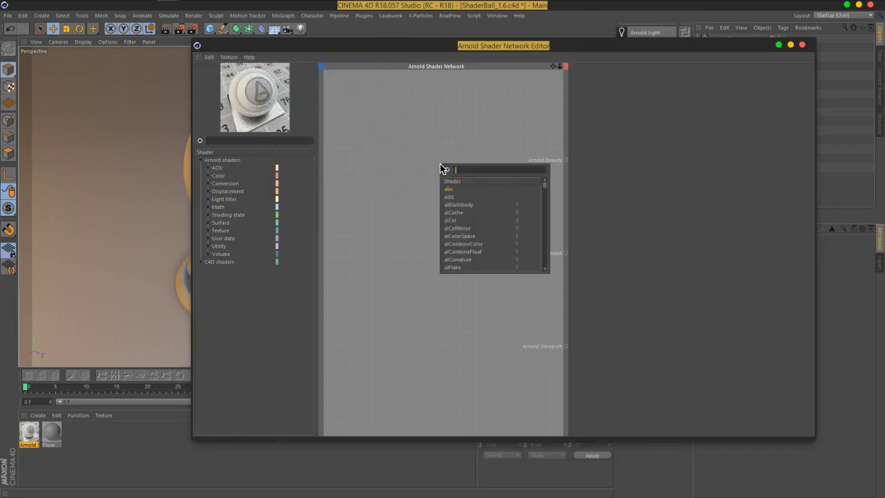
text(st)
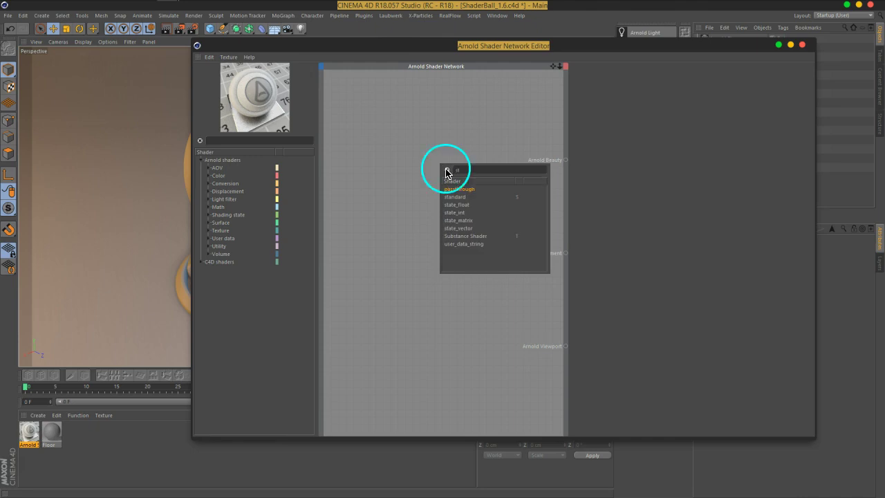
drag(451, 197, 415, 162)
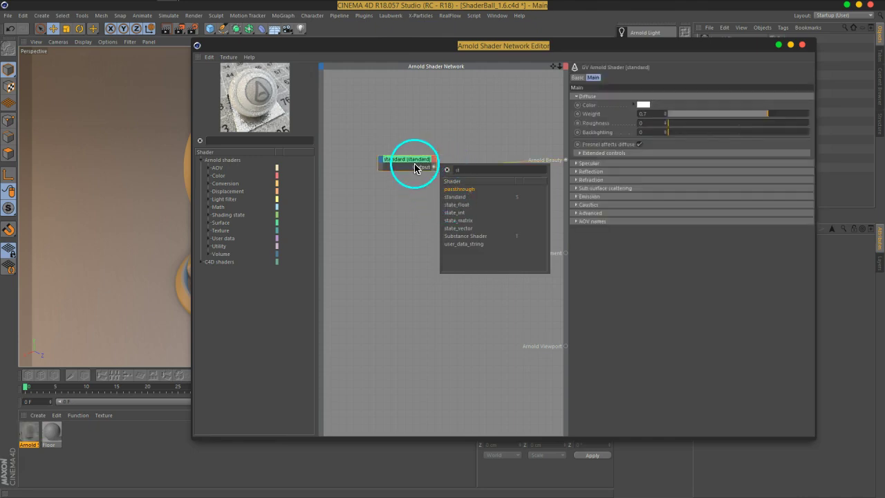
key(BackSpace)
key(BackSpace)
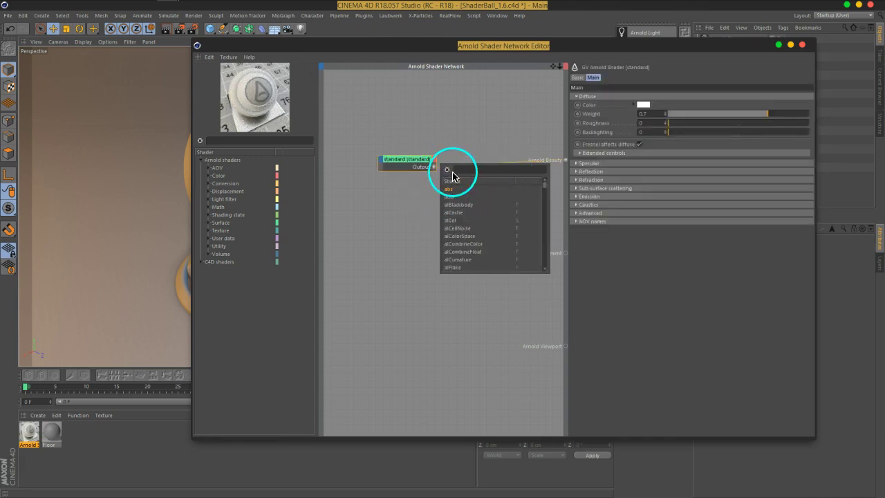
key(Escape)
drag(411, 159, 400, 184)
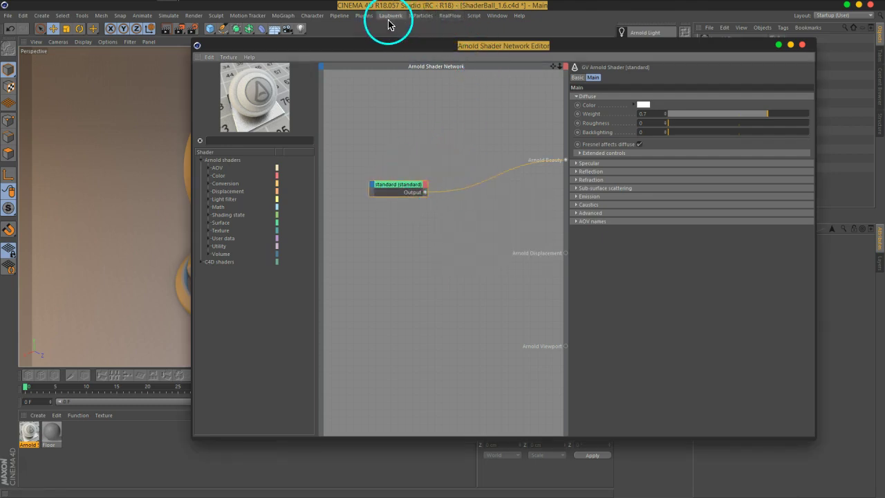
click(365, 16)
click(590, 26)
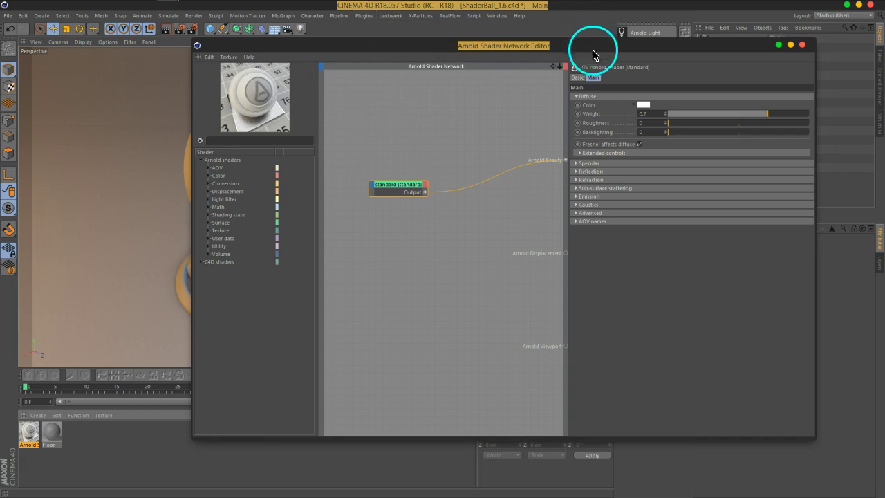
drag(591, 46, 510, 267)
Open the Arnold IPR window and arrange it beside the shader network editor.
click(645, 130)
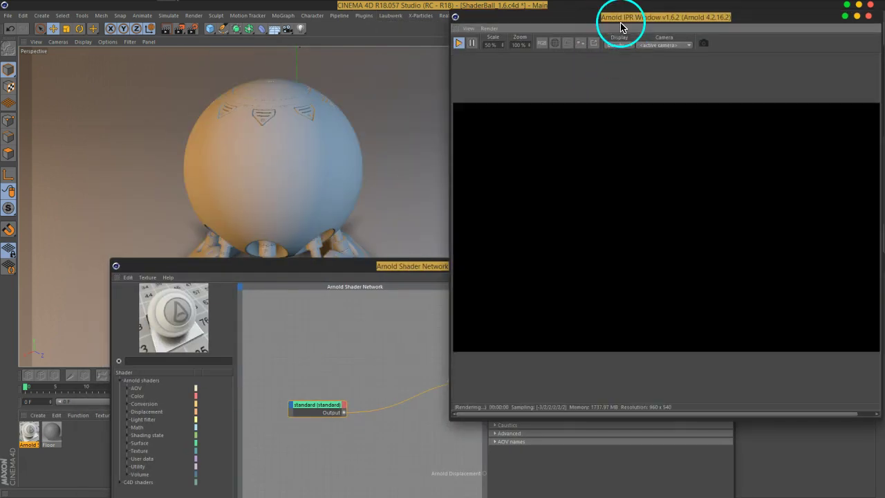
drag(623, 26, 583, 25)
click(375, 271)
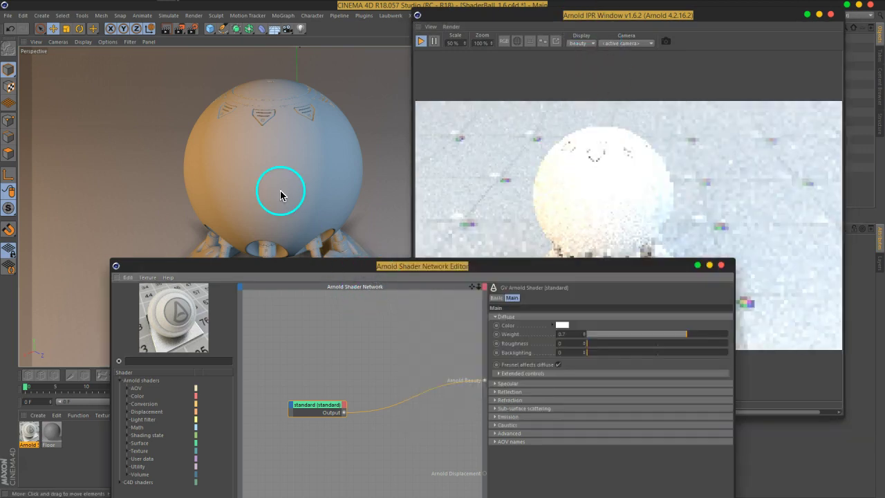
mouse_move(426, 263)
mouse_down()
mouse_move(394, 243)
mouse_move(257, 99)
mouse_move(241, 39)
mouse_up()
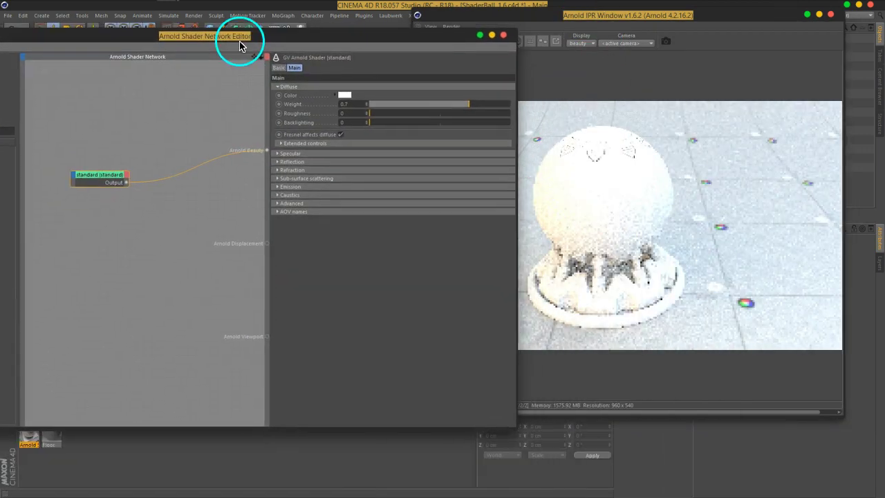
mouse_move(512, 20)
mouse_down()
mouse_move(581, 49)
mouse_move(435, 252)
mouse_up()
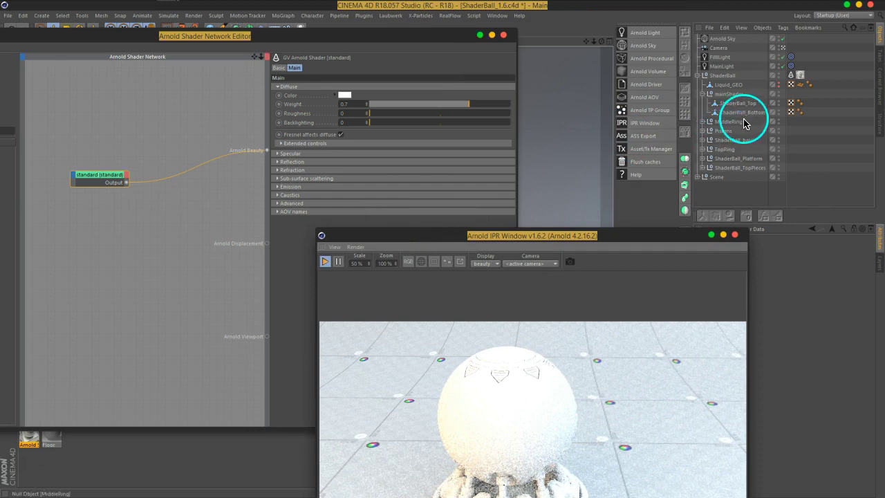
Select Liquid_GEO and the shader ball's Arnold tag in the Object Manager.
click(749, 86)
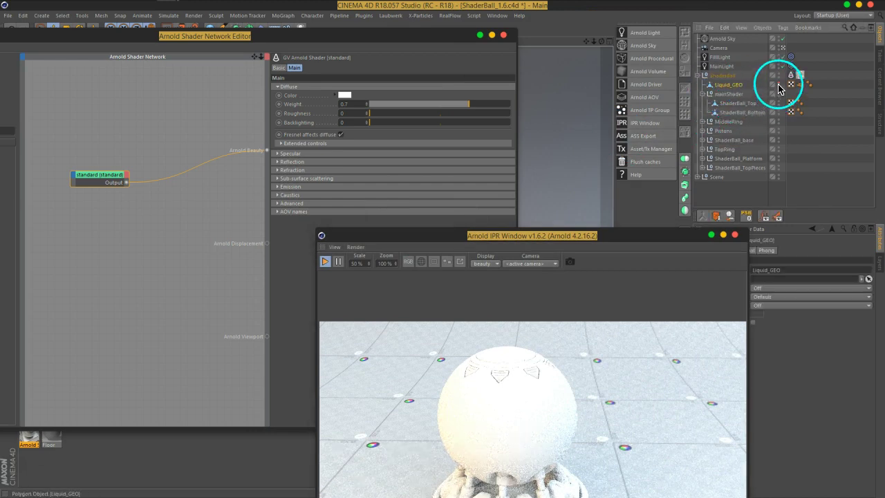
drag(572, 238, 693, 42)
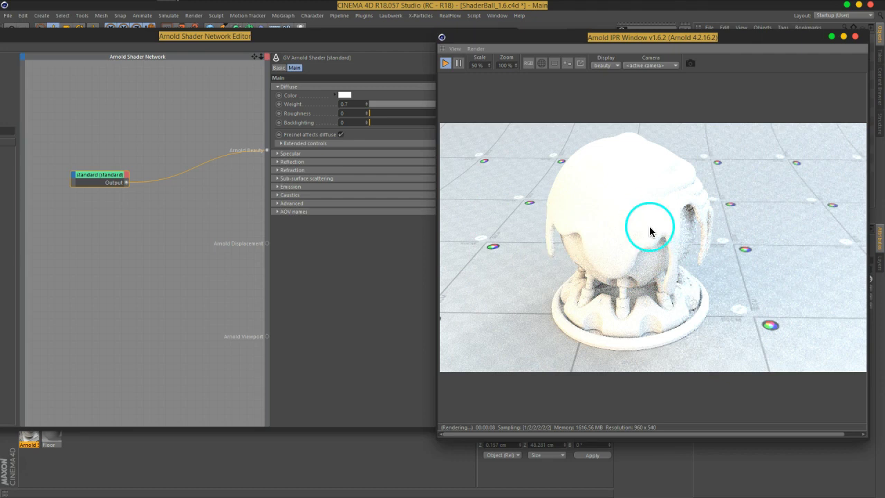
mouse_move(652, 36)
mouse_down()
mouse_move(427, 143)
mouse_move(584, 33)
mouse_move(453, 31)
mouse_up()
click(799, 75)
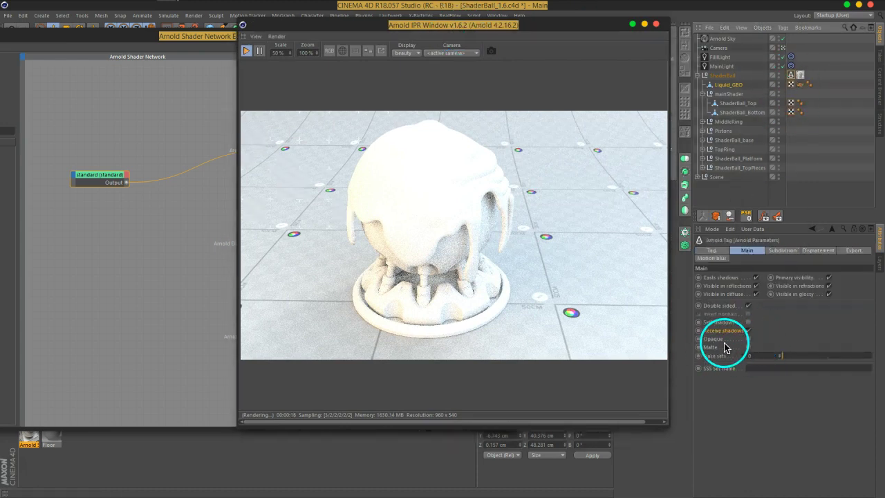
Set the diffuse weight to 0 and collapse the Diffuse group.
drag(514, 30, 711, 30)
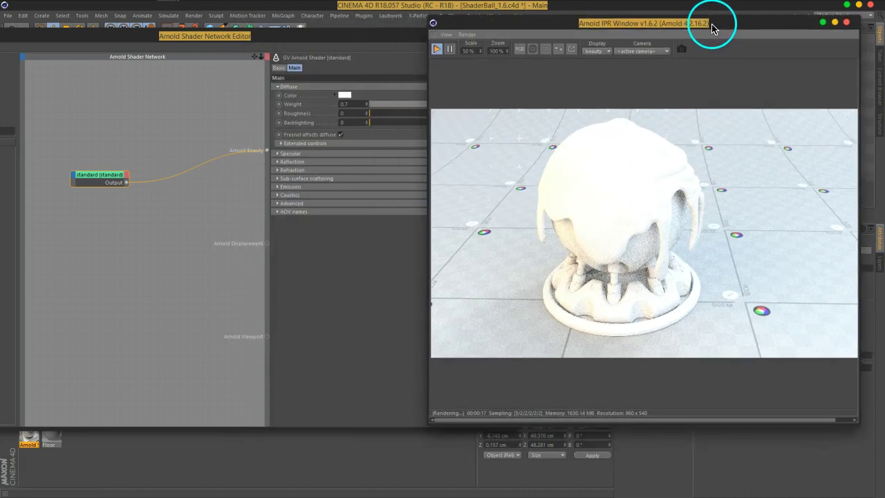
drag(415, 39, 354, 31)
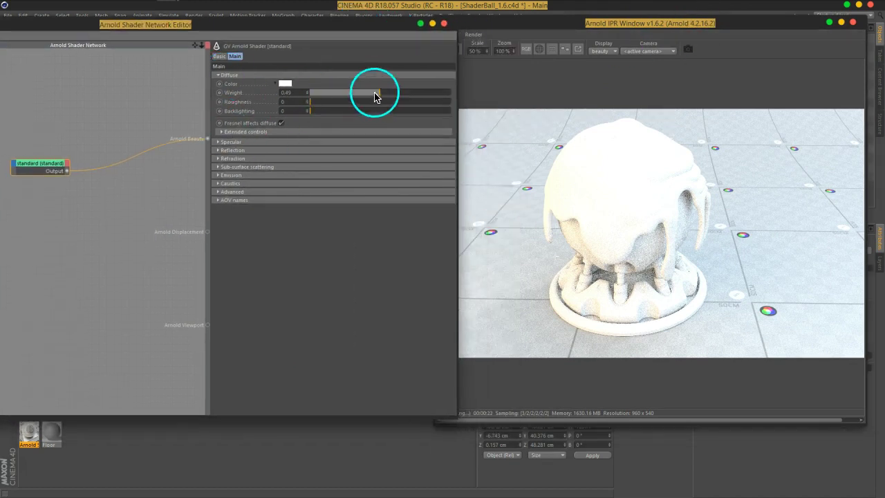
drag(376, 92, 309, 93)
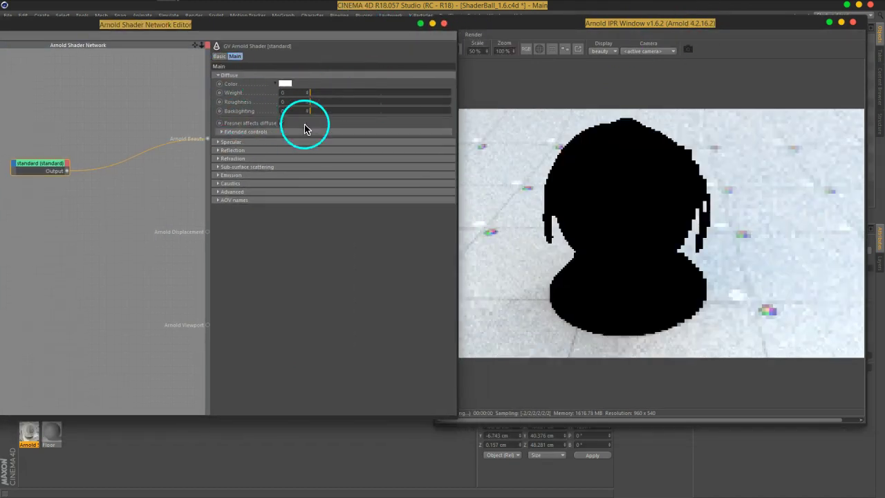
click(257, 77)
Set specular weight 0.78 and roughness 0.02, and enable Fresnel.
click(239, 83)
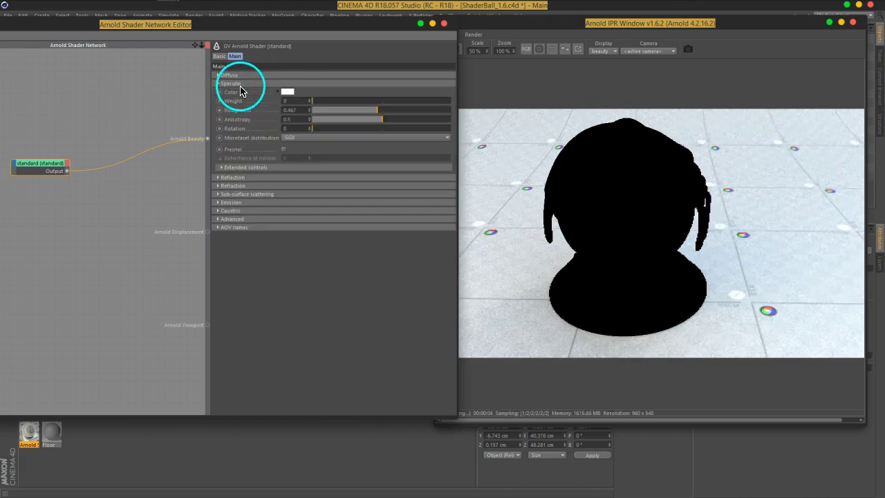
drag(322, 101, 419, 101)
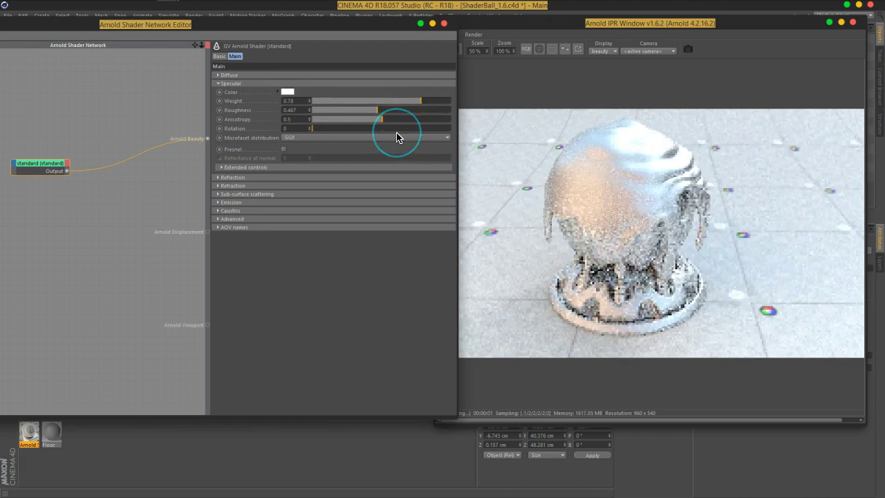
drag(373, 115, 317, 114)
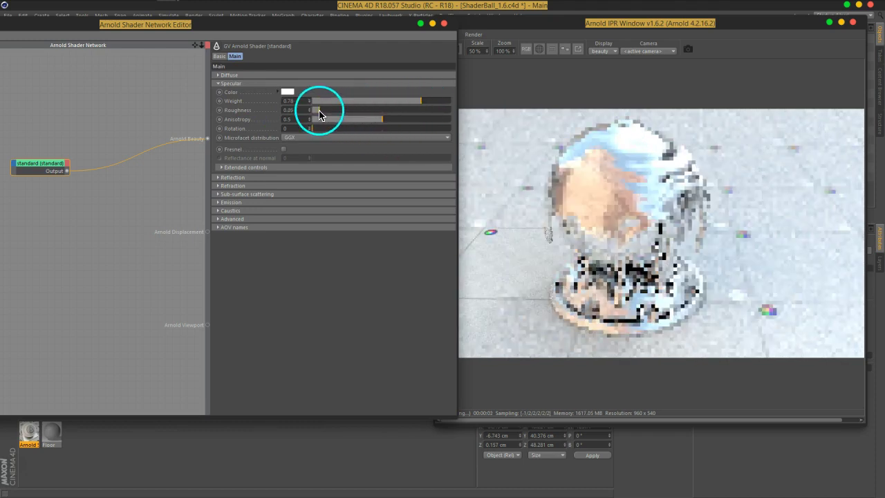
click(346, 139)
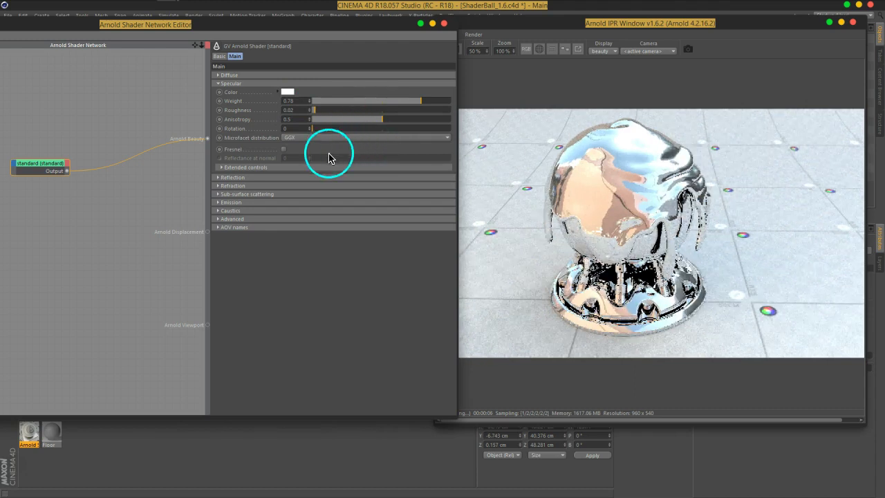
click(283, 148)
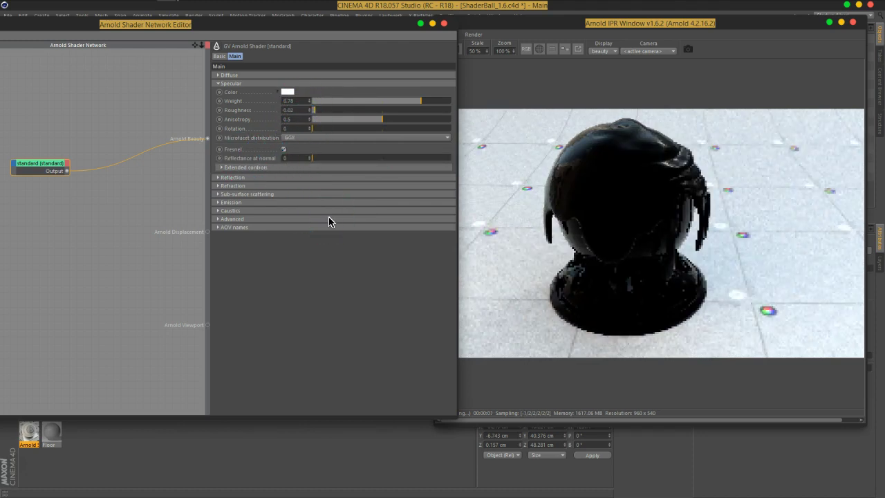
mouse_move(298, 172)
mouse_down()
mouse_move(249, 158)
mouse_move(244, 182)
mouse_up()
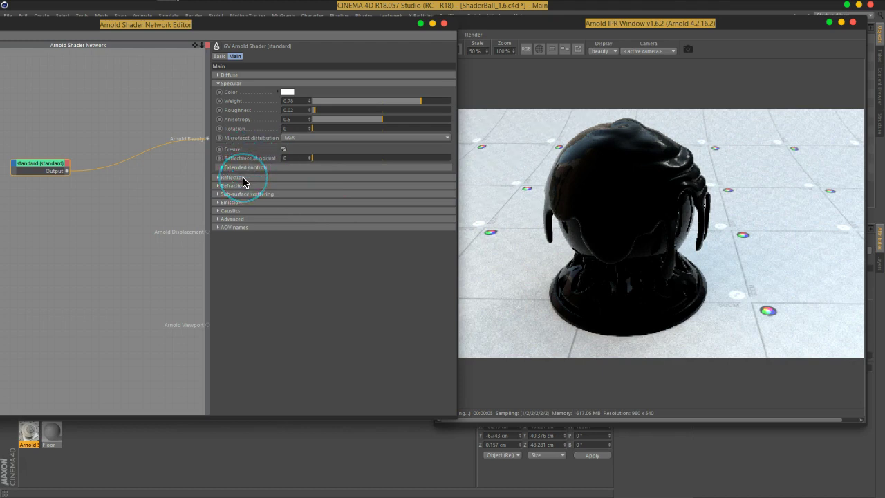
Set the refraction colour to dark brown: H 23°, S 50%, V 35%.
click(241, 188)
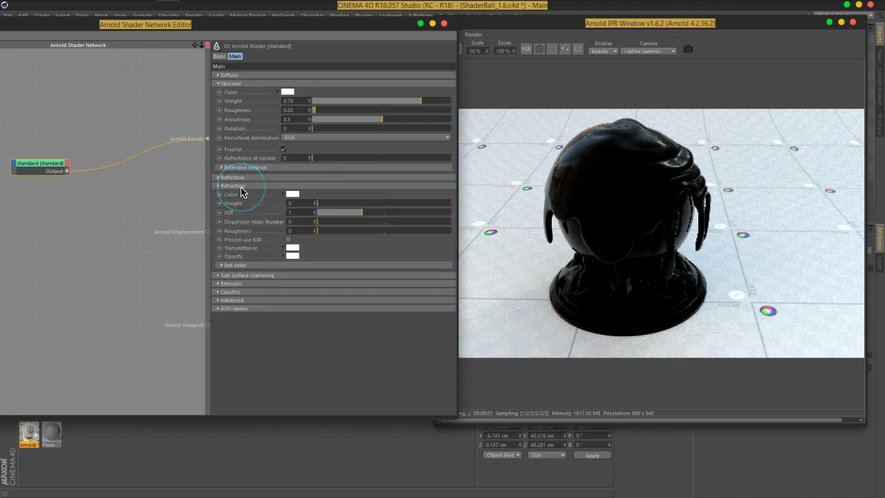
click(289, 198)
mouse_move(292, 194)
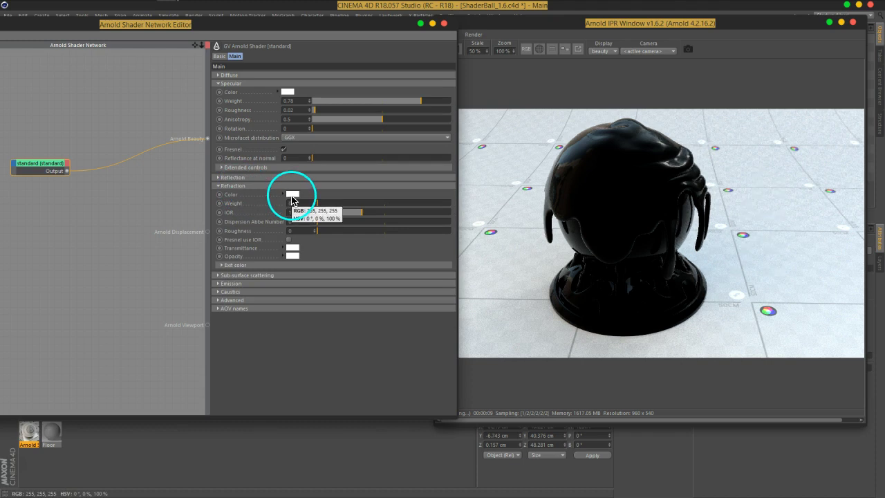
mouse_move(293, 28)
mouse_down()
mouse_move(477, 26)
mouse_move(460, 23)
mouse_up()
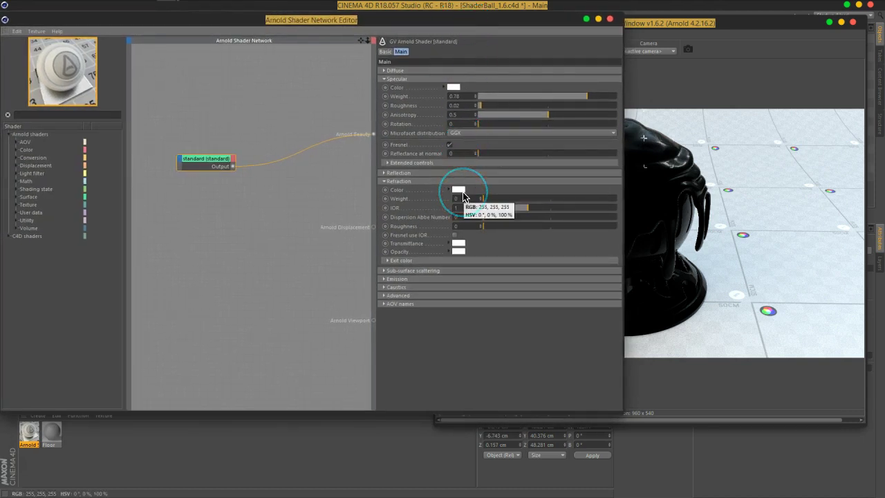
drag(498, 21, 410, 19)
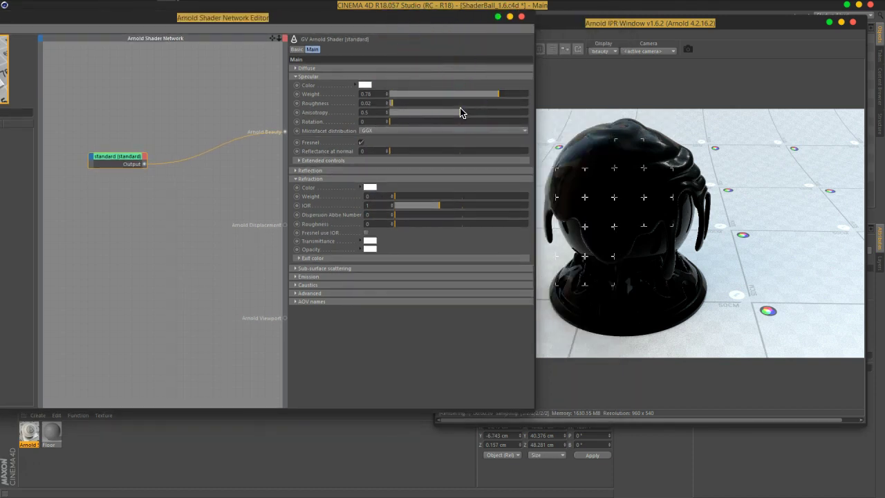
click(371, 187)
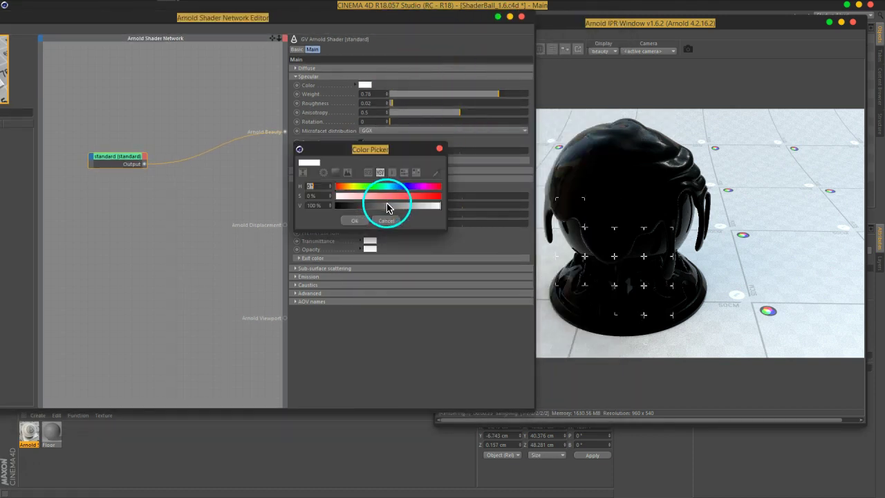
drag(337, 195, 354, 192)
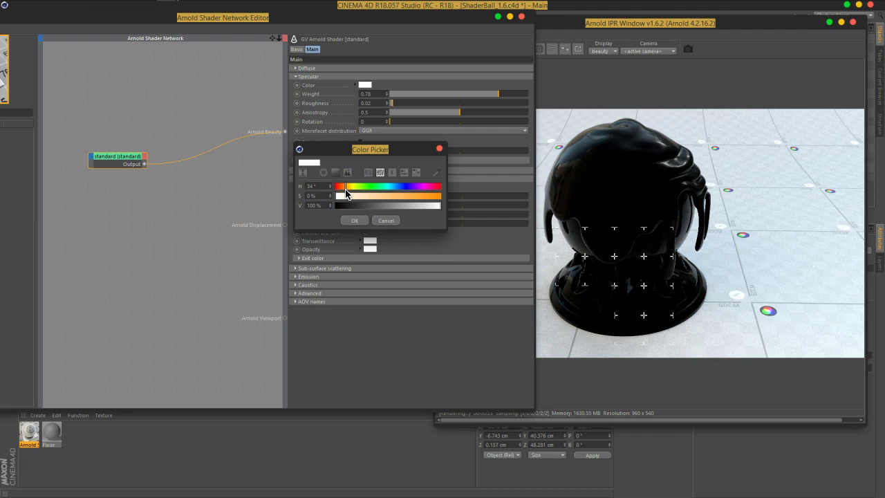
drag(369, 198, 382, 197)
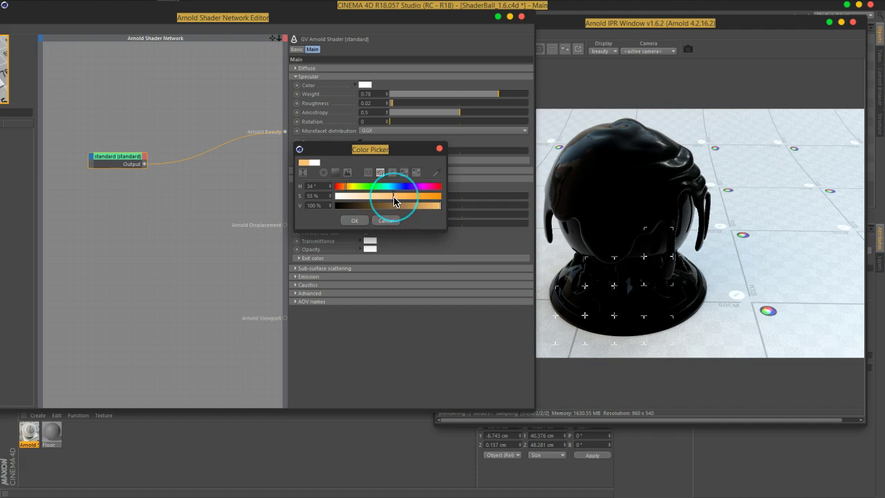
drag(433, 207, 385, 204)
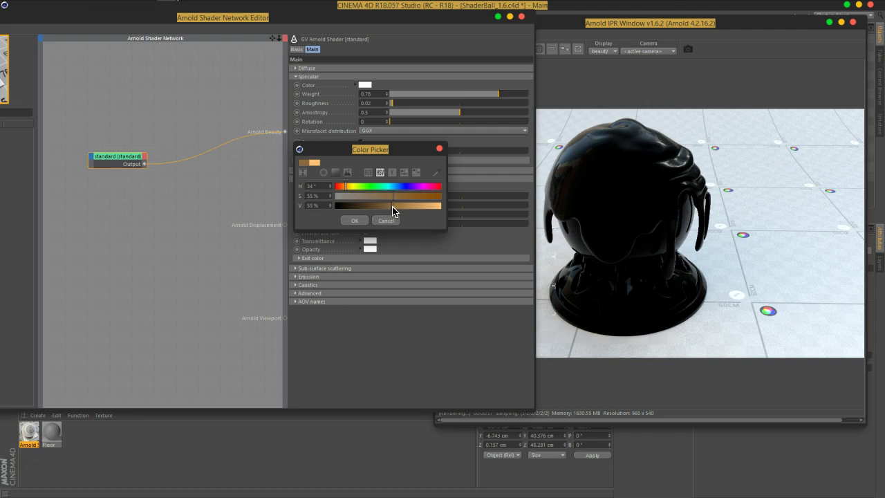
drag(392, 206, 373, 206)
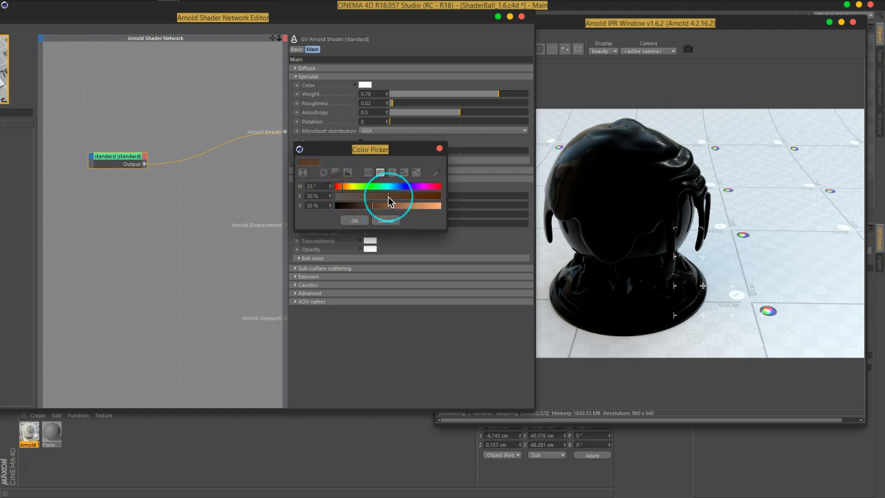
click(355, 221)
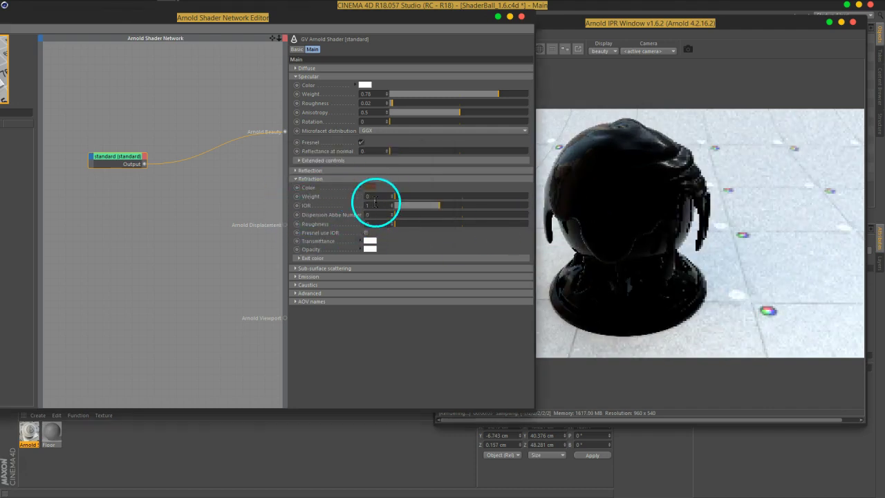
Set refraction weight to 0.54 and IOR to 2.78.
drag(398, 201, 463, 205)
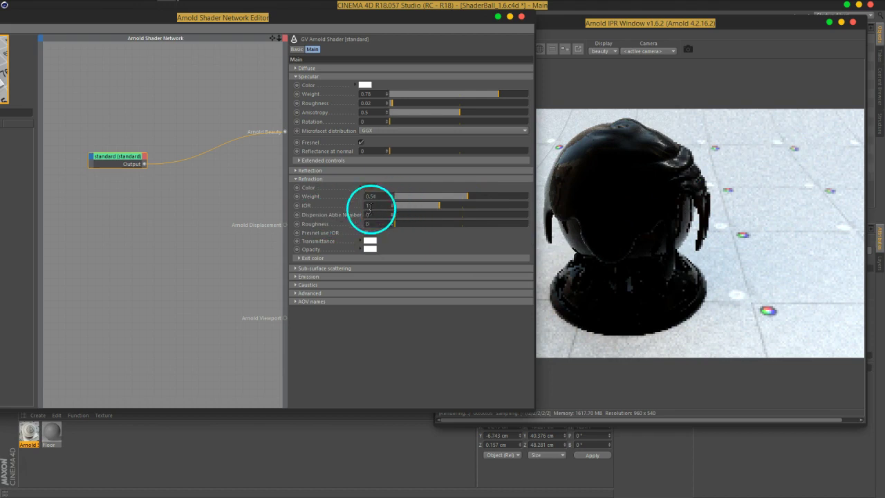
drag(392, 210, 501, 217)
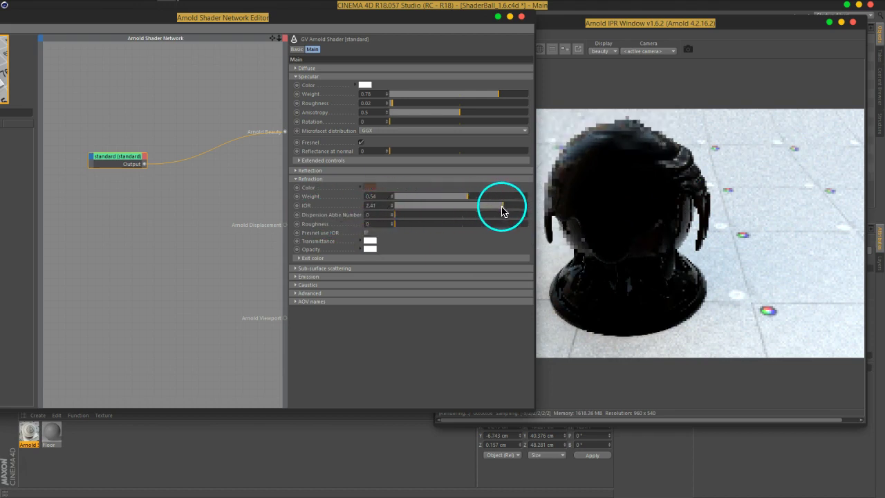
drag(501, 217, 520, 212)
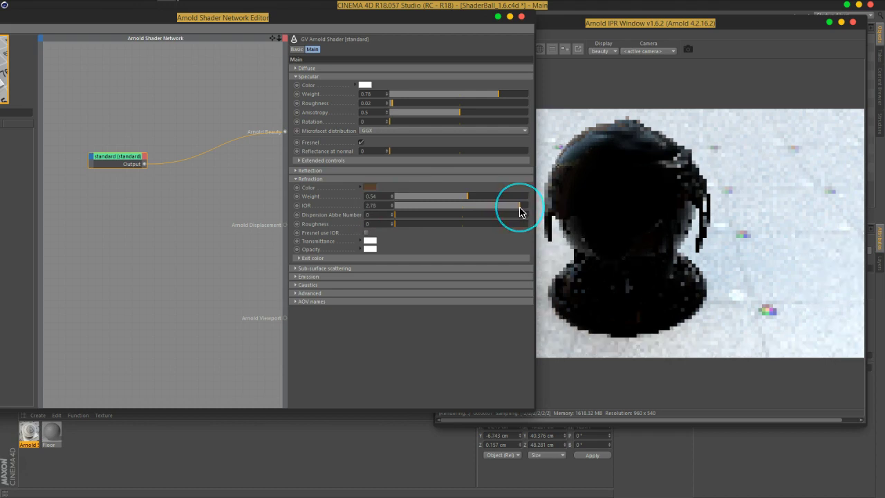
click(415, 265)
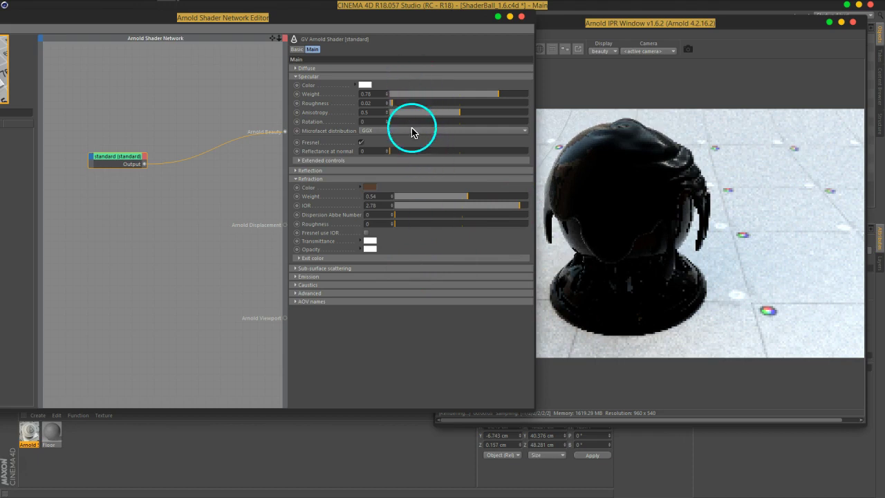
Make the diffuse colour black, then collapse the Diffuse group.
click(374, 68)
click(367, 77)
drag(355, 93, 301, 95)
click(344, 109)
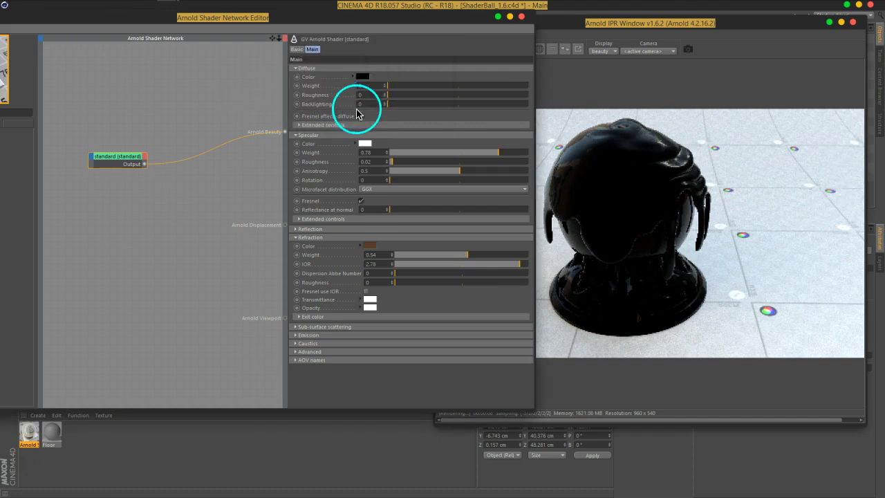
click(362, 69)
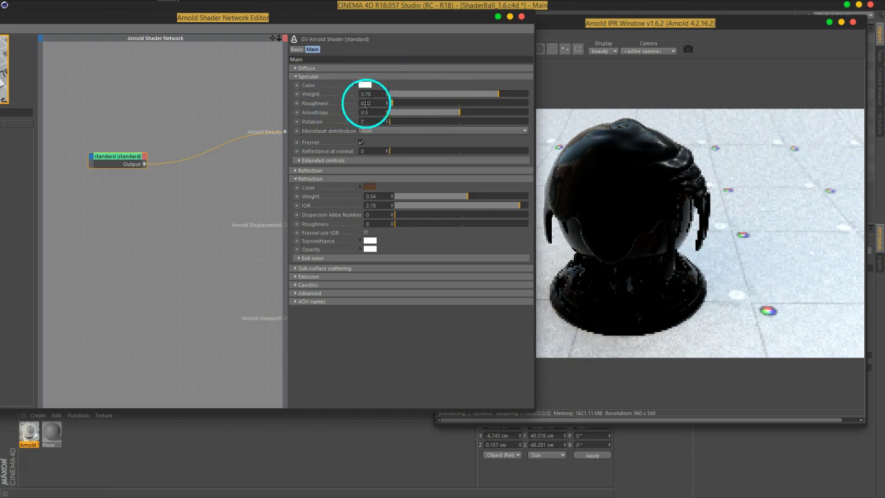
Make refraction Fresnel follow the IOR and raise specular weight to 0.27.
click(367, 232)
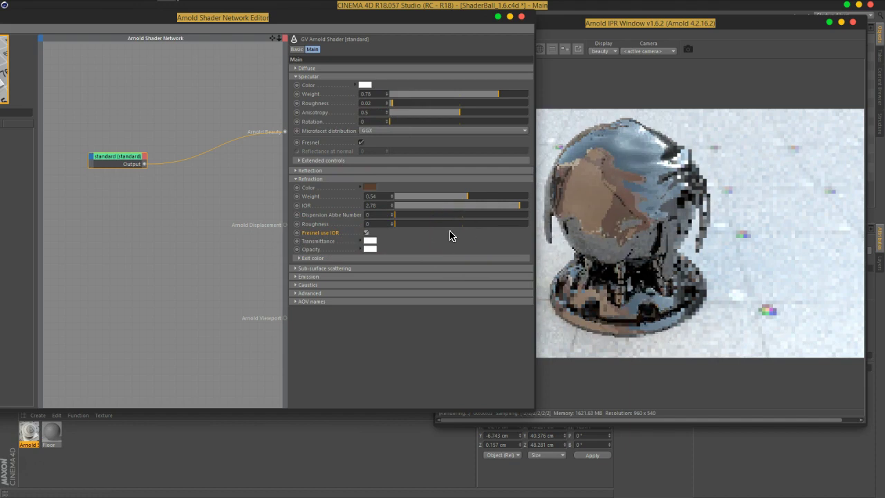
click(484, 241)
mouse_move(469, 169)
mouse_down()
mouse_move(495, 98)
mouse_move(424, 97)
mouse_up()
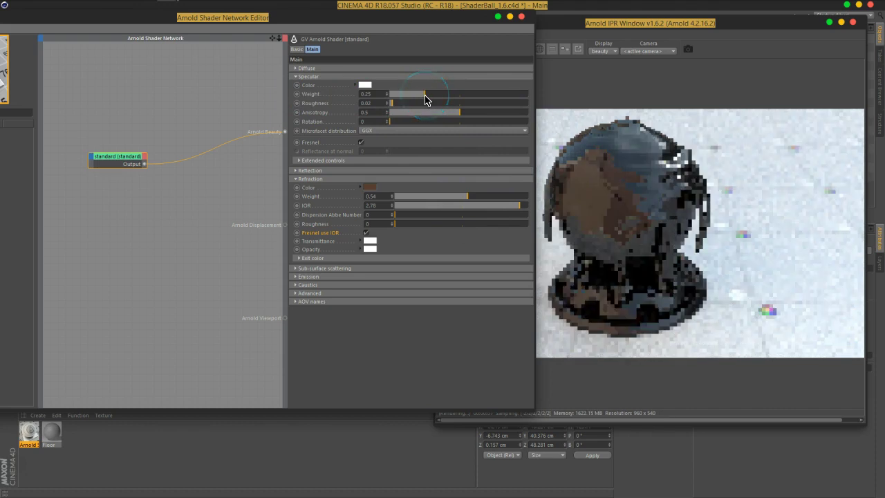
drag(424, 99, 430, 99)
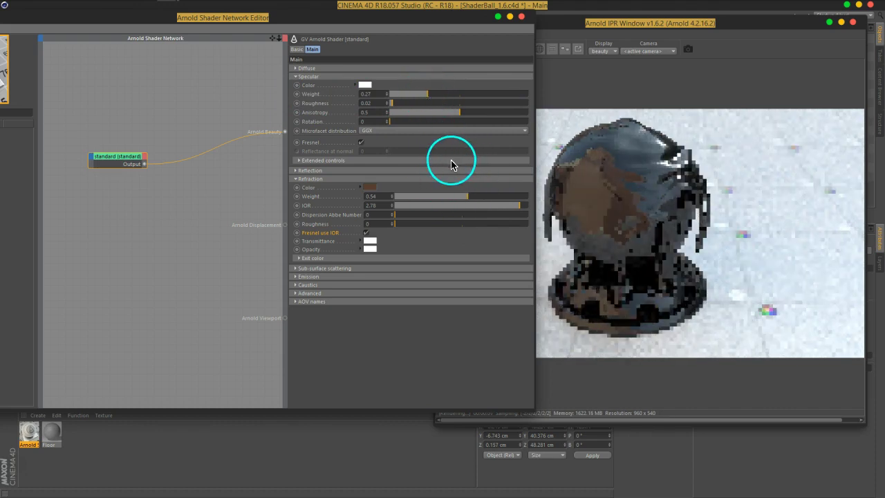
Raise refraction weight to 0.72 and IOR to 10.
mouse_move(385, 206)
mouse_down()
mouse_move(467, 193)
mouse_move(495, 201)
mouse_up()
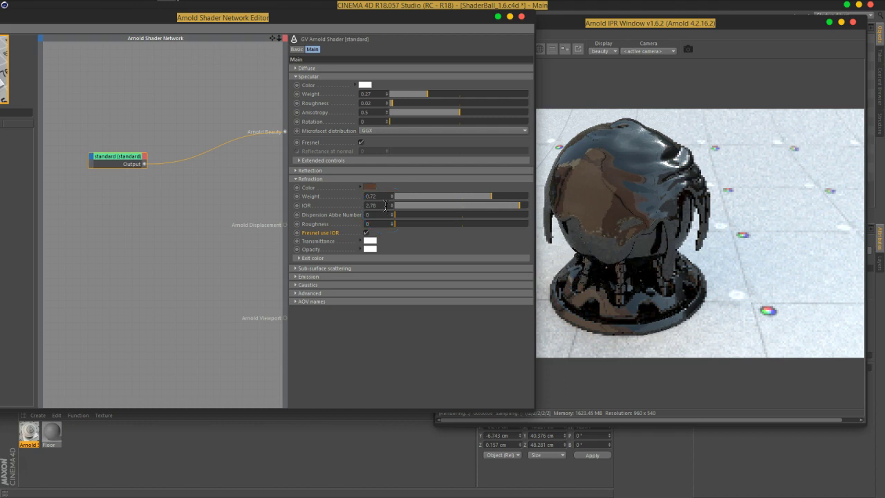
text(10)
key(Return)
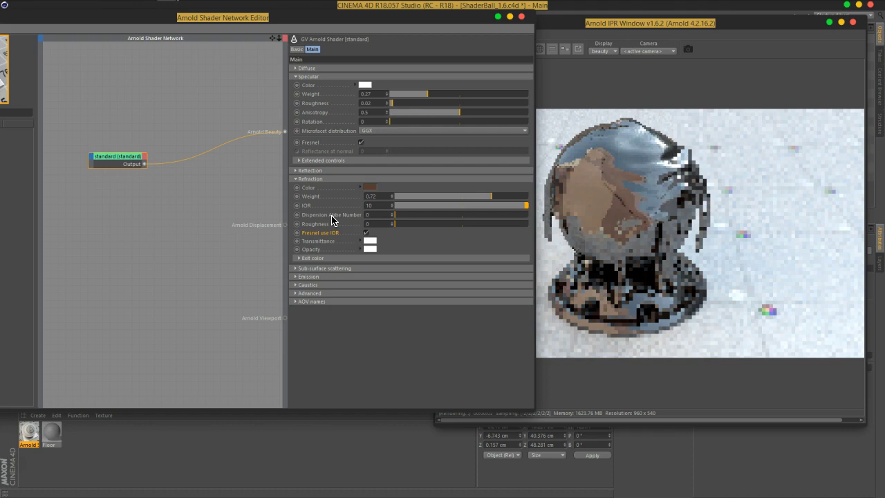
click(628, 249)
click(376, 120)
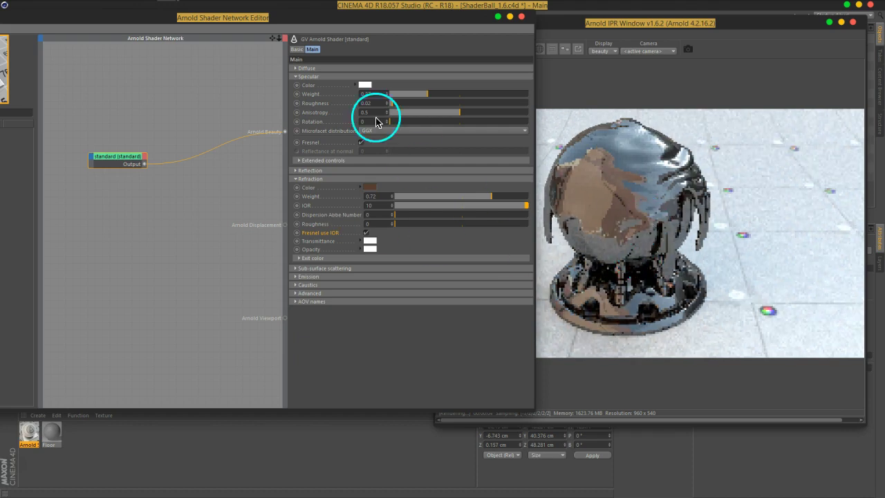
click(370, 248)
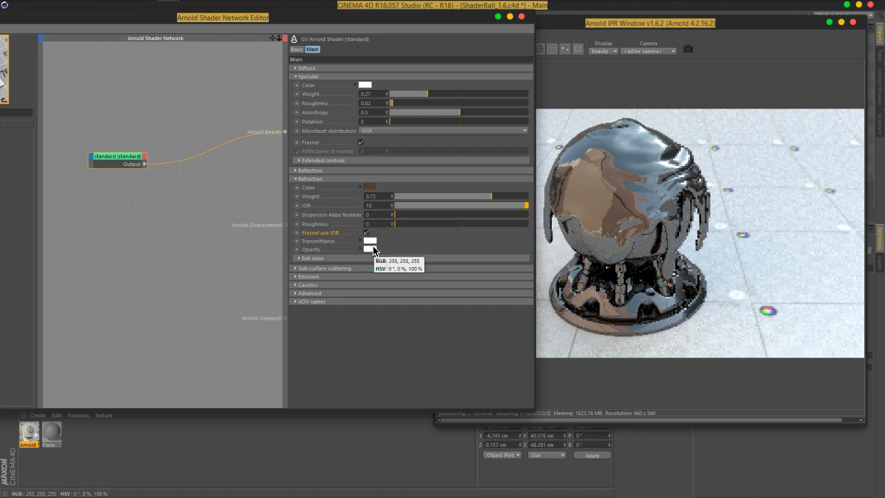
click(311, 277)
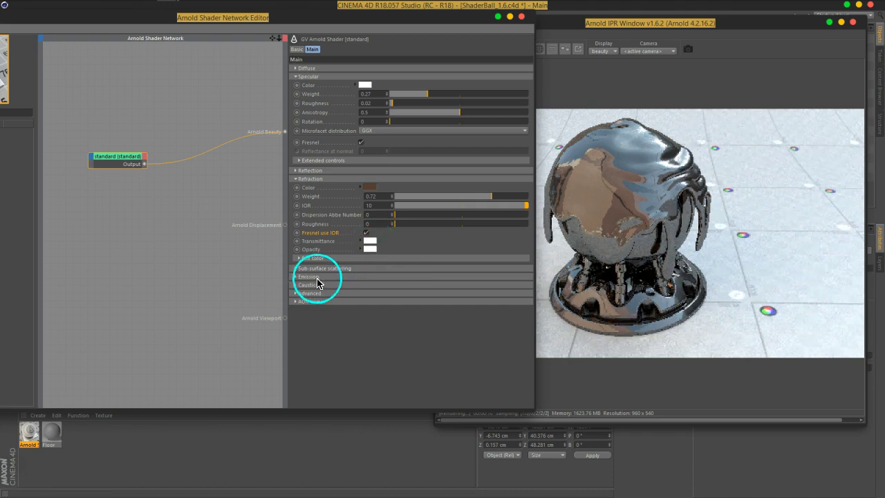
Copy the brown refraction colour into SSS Color and set SSS weight to 0.1.
click(312, 276)
click(330, 268)
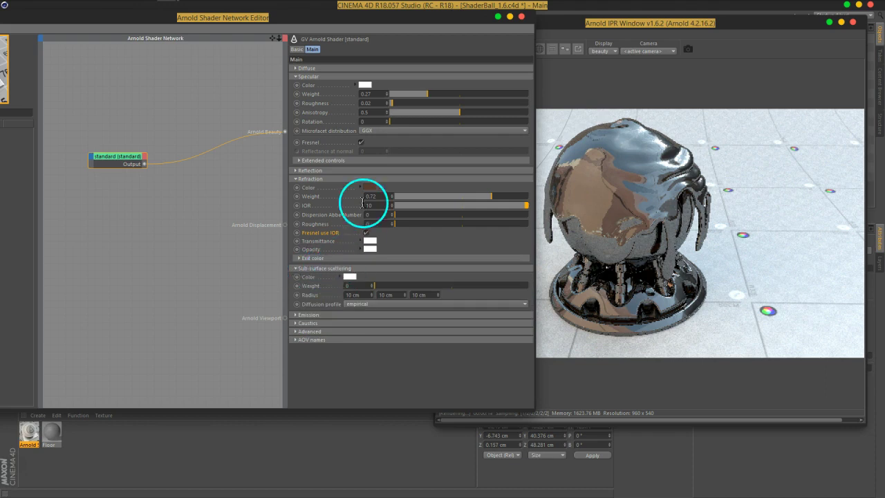
drag(373, 193, 350, 276)
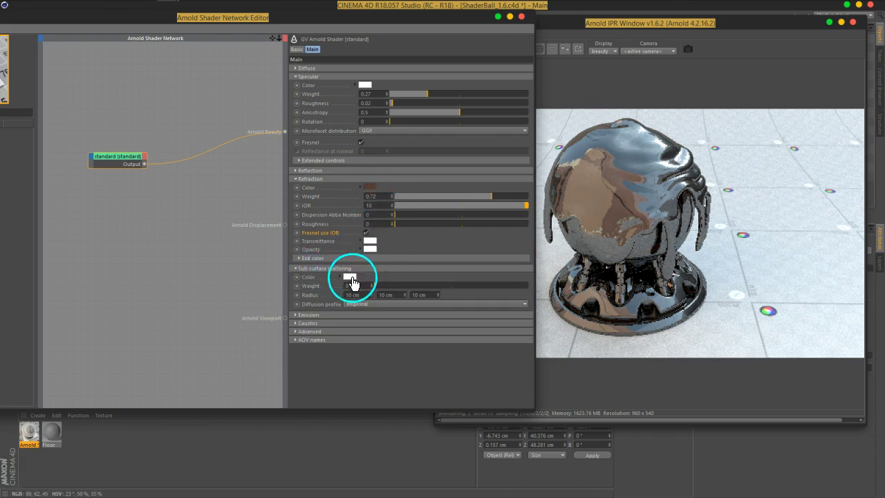
drag(374, 285, 379, 289)
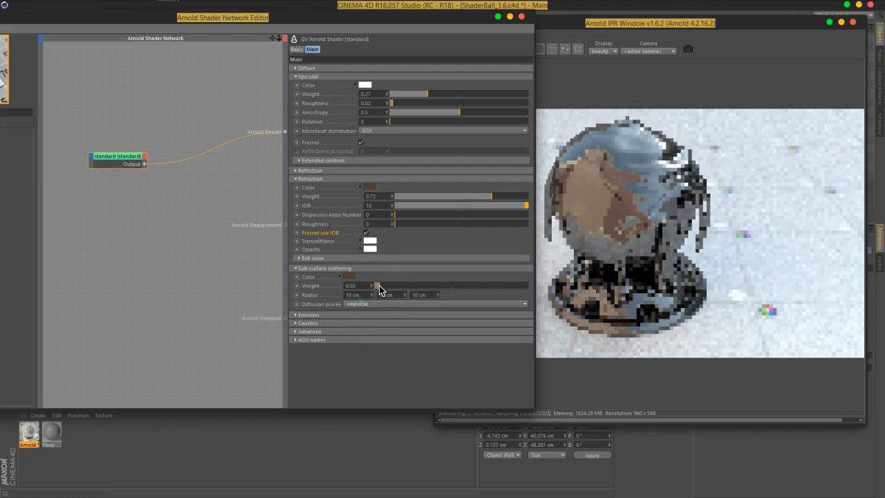
click(581, 231)
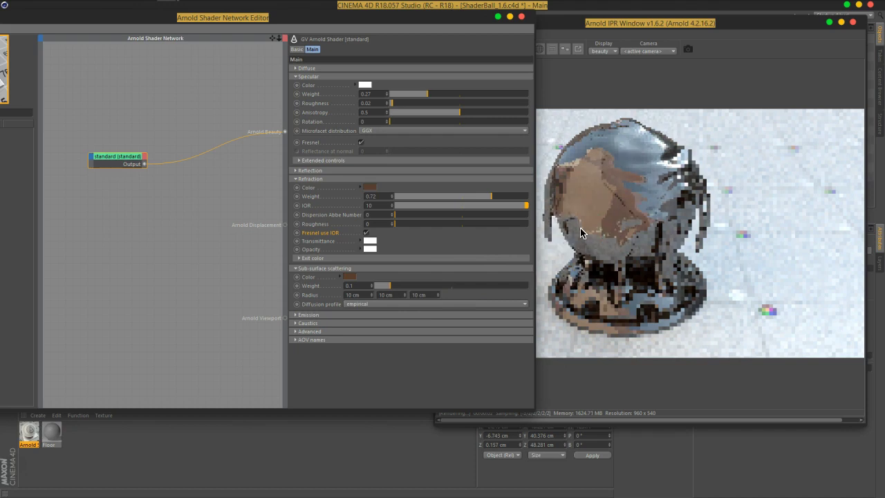
mouse_move(654, 28)
mouse_down()
mouse_move(243, 161)
mouse_move(492, 146)
mouse_move(433, 127)
mouse_up()
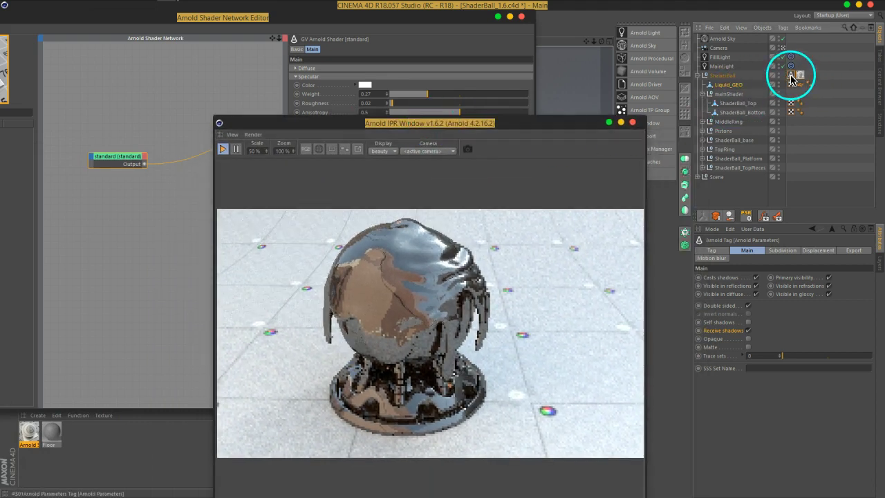
Collapse the ShaderBall group, then stop and restart the IPR render.
click(715, 339)
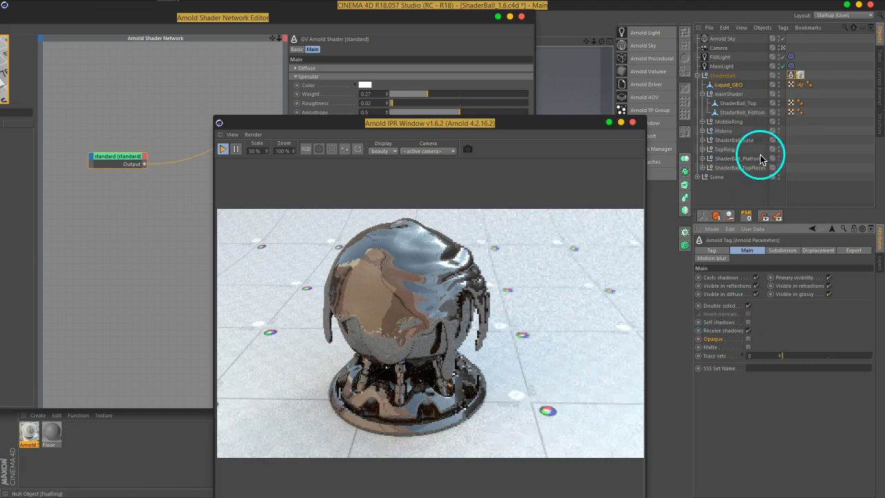
click(703, 74)
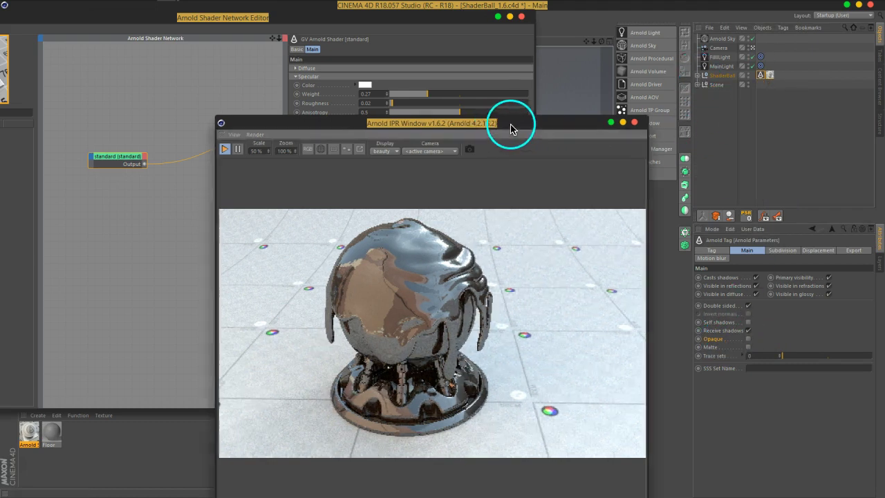
drag(512, 126, 709, 37)
click(419, 61)
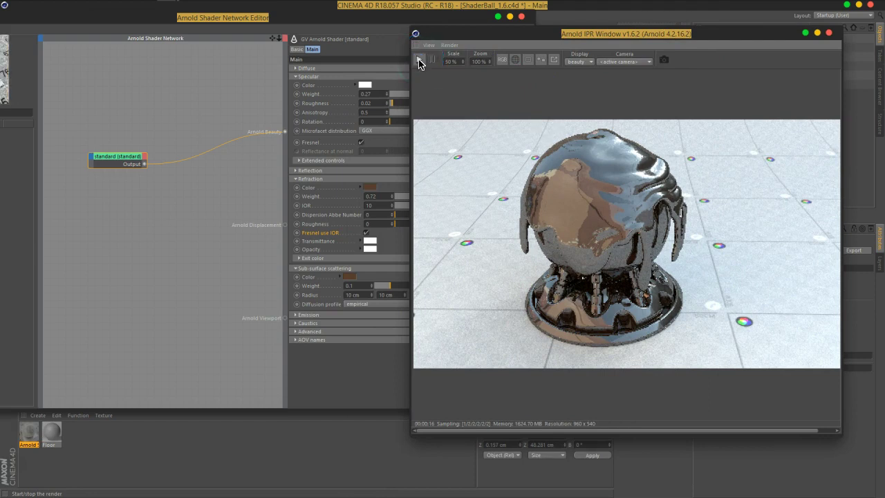
click(419, 61)
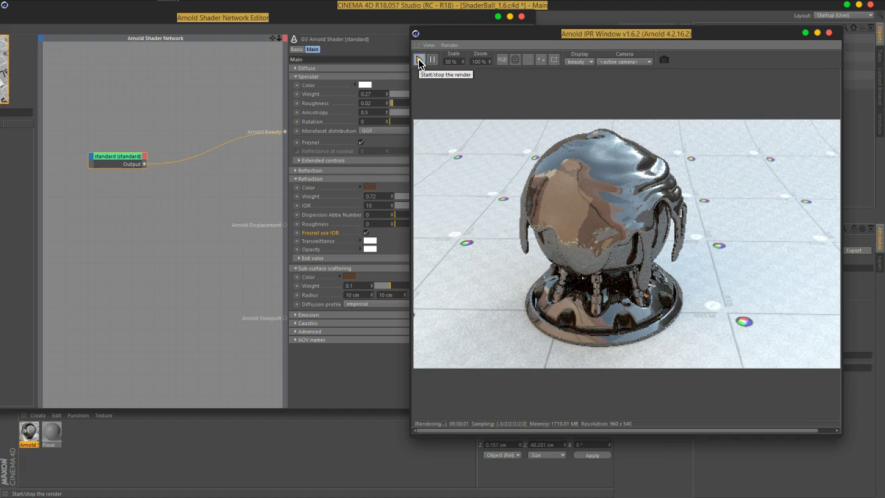
click(420, 62)
drag(349, 32, 308, 34)
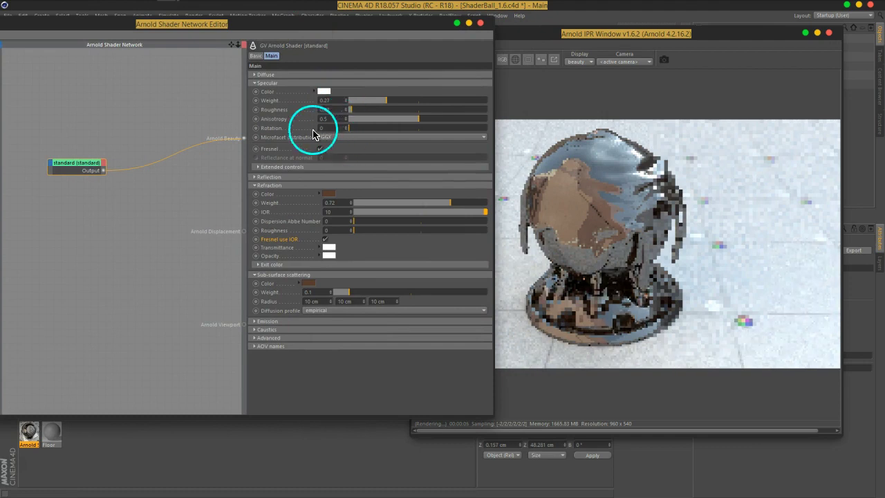
Try specular weights 0.07 and 0.52 and refraction weight 0.65, with IOR 3.
drag(388, 102, 359, 106)
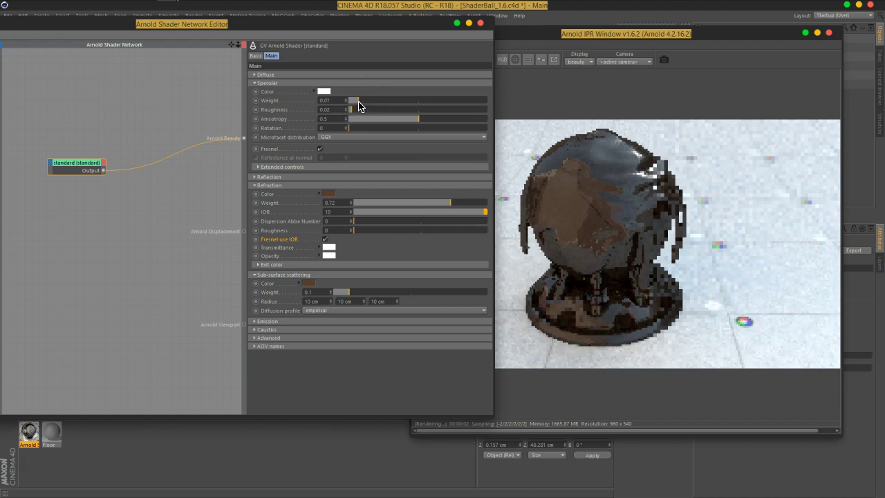
click(341, 202)
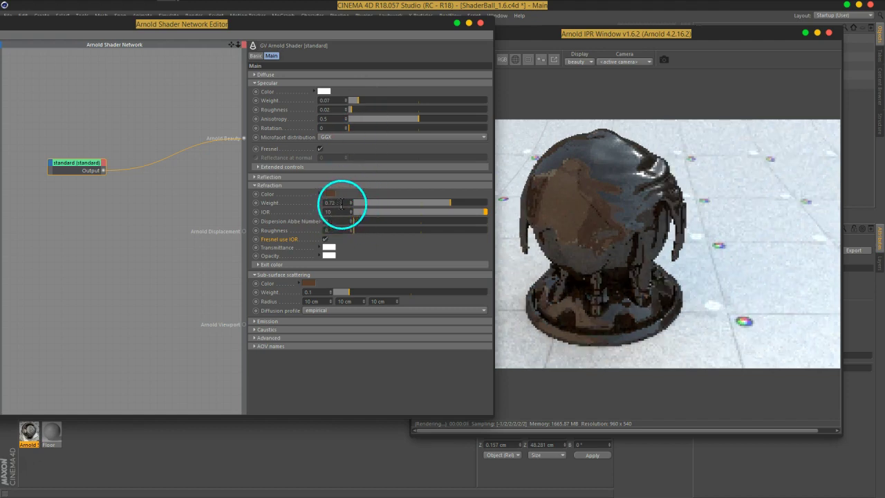
text(0.82)
drag(464, 205, 473, 207)
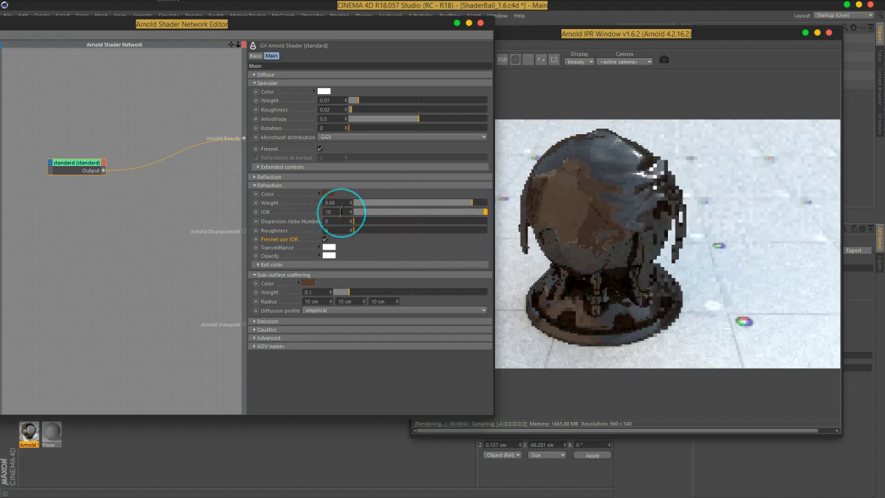
drag(342, 220, 340, 212)
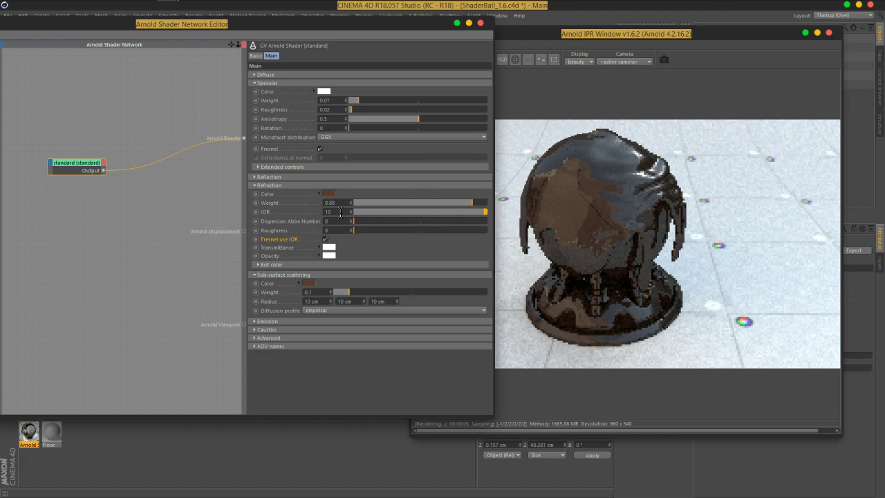
drag(353, 100, 421, 100)
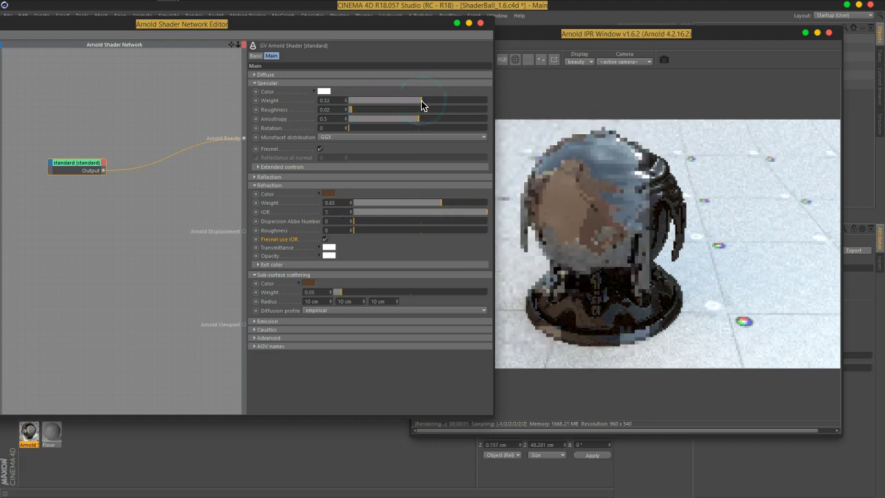
drag(415, 208, 337, 212)
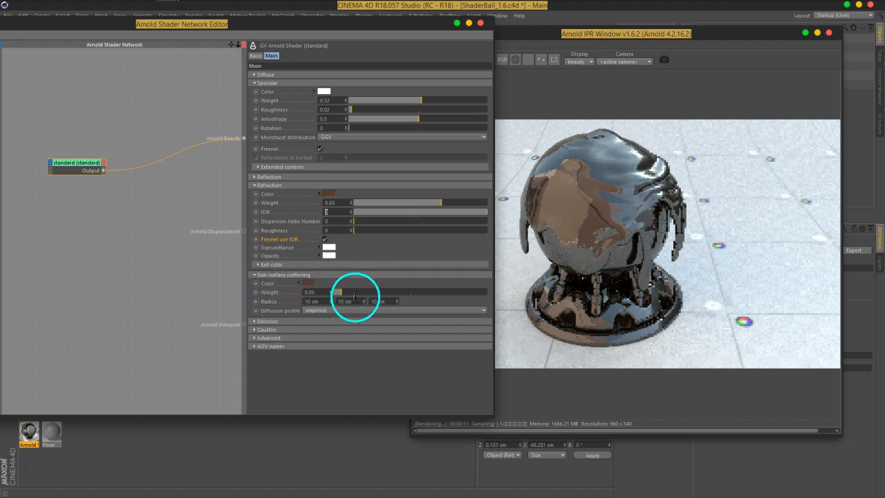
Settle on SSS weight 0.44, refraction weight 0.36 and specular weight 0.22.
drag(347, 294, 404, 298)
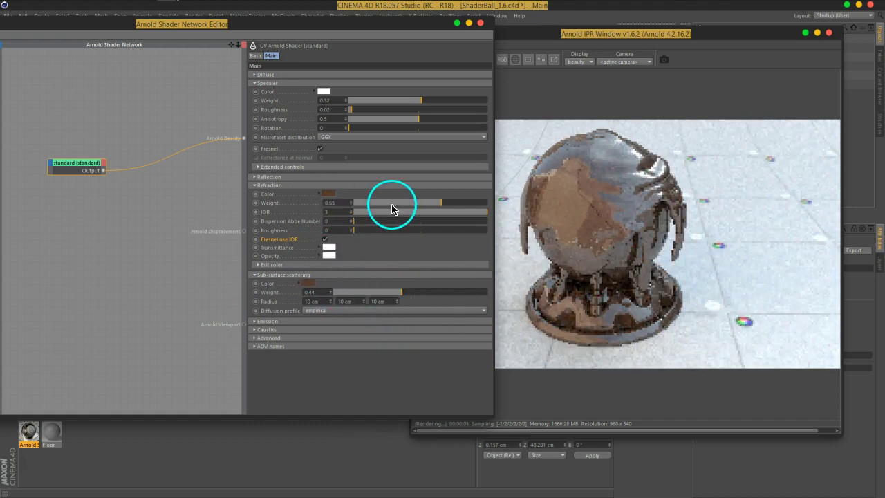
drag(440, 207, 406, 209)
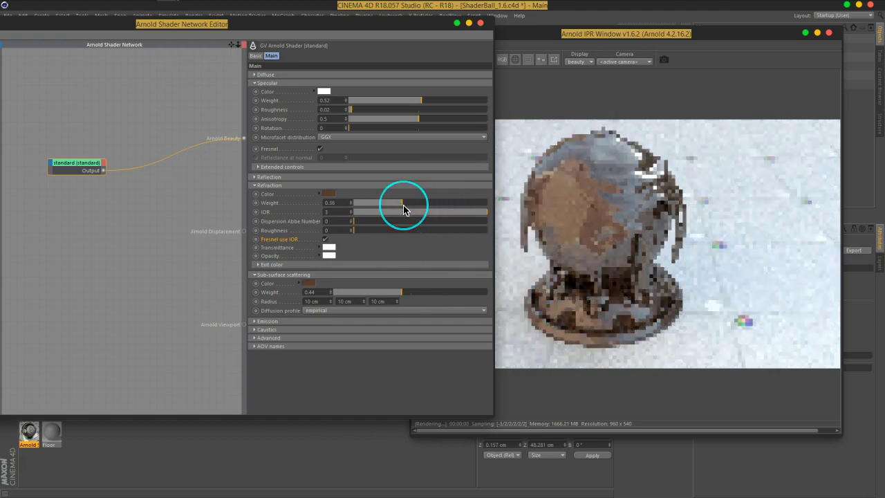
drag(417, 101, 380, 103)
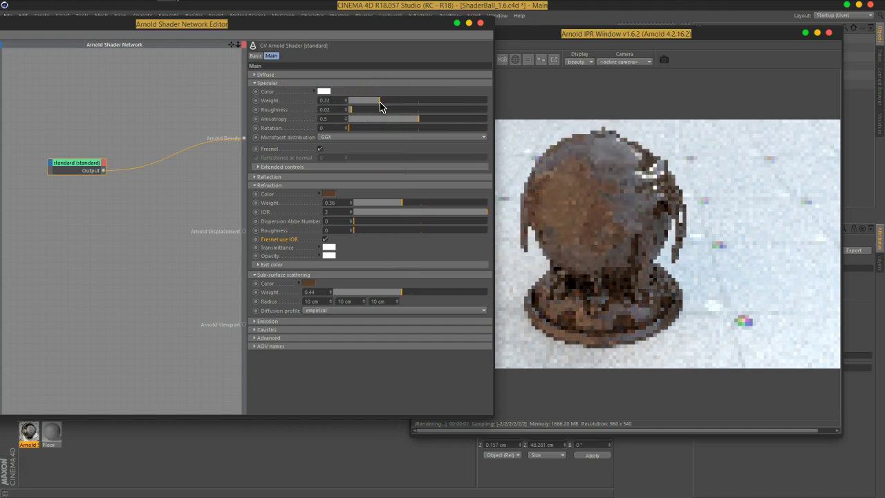
Lower the refraction IOR to about 2.7.
click(619, 193)
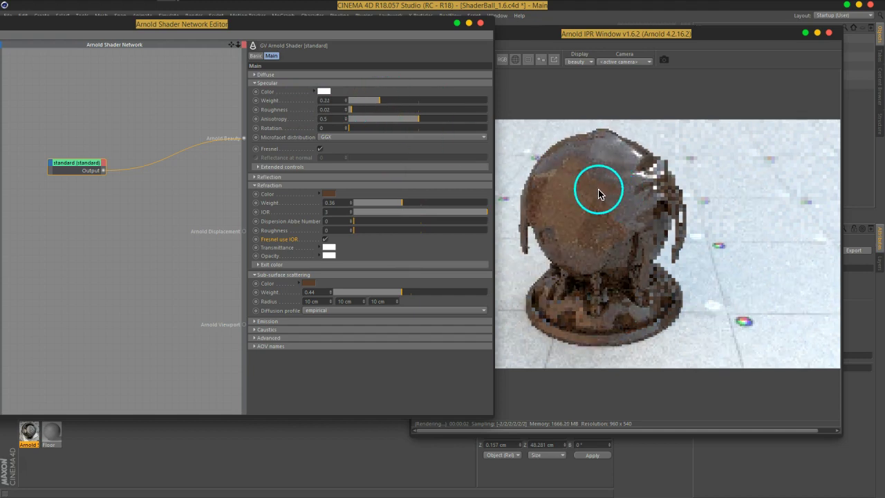
click(417, 297)
drag(409, 212, 475, 217)
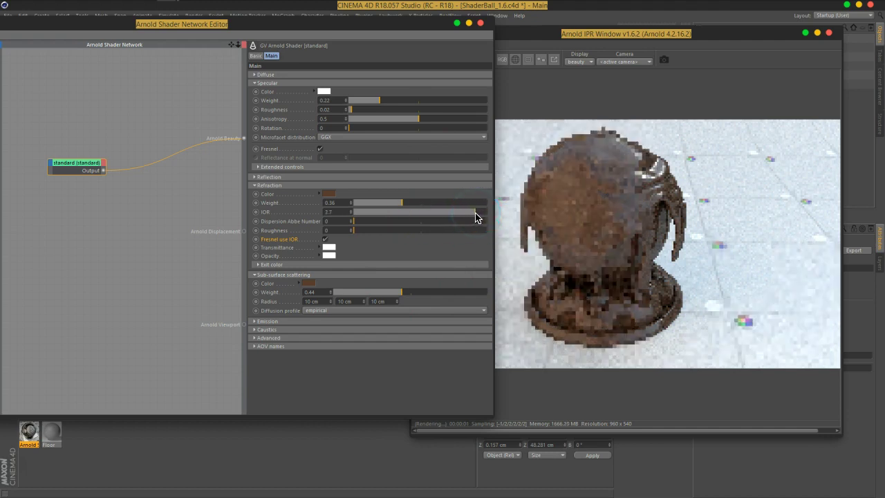
Drop the refraction weight to 0, then bring it back up to 0.22.
click(652, 223)
click(451, 249)
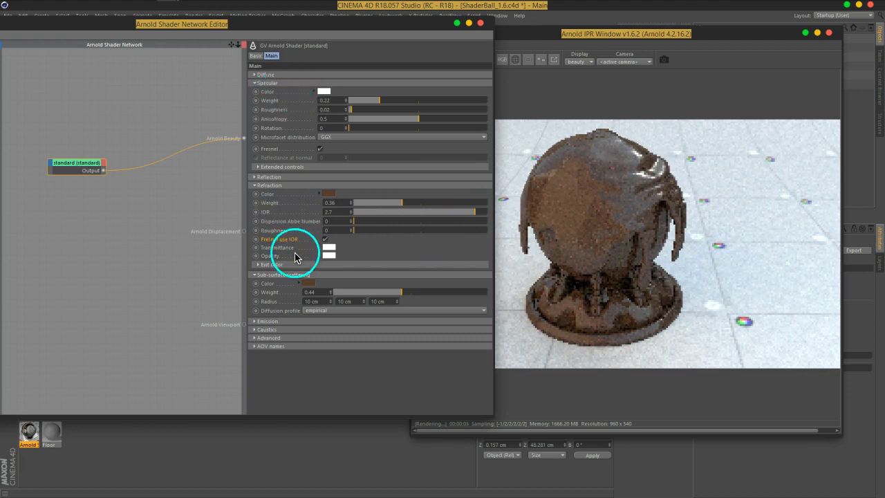
drag(615, 183, 602, 187)
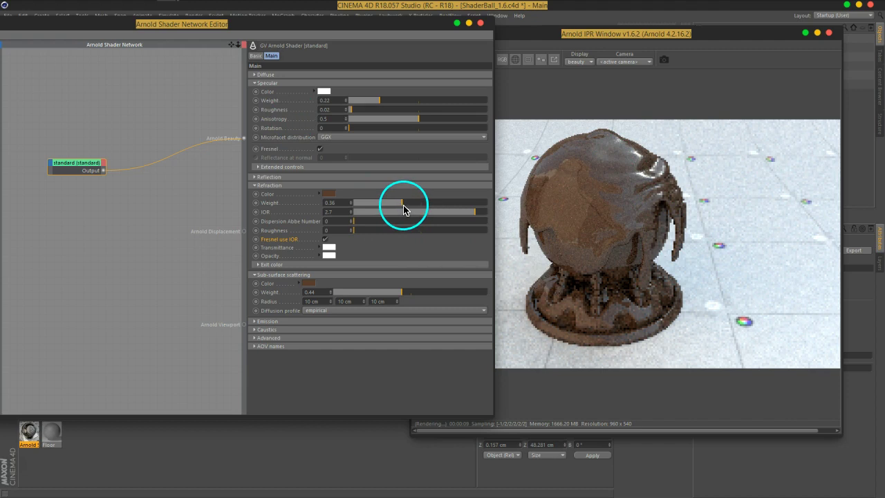
mouse_move(413, 205)
mouse_down()
mouse_move(445, 202)
mouse_move(407, 205)
mouse_up()
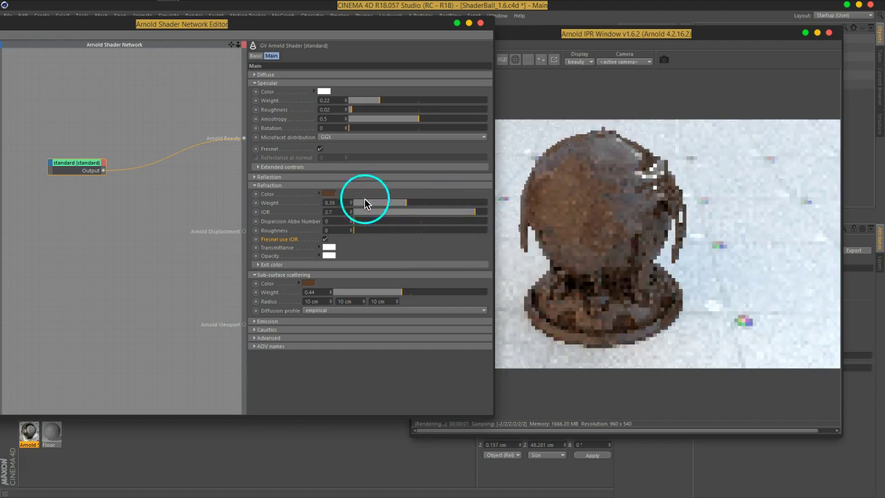
drag(407, 204, 271, 220)
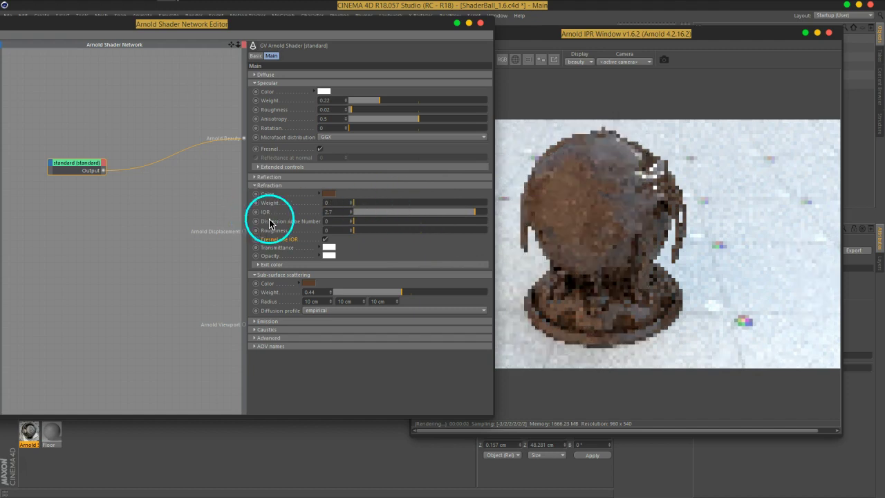
mouse_move(362, 203)
mouse_down()
mouse_move(399, 209)
mouse_move(384, 208)
mouse_up()
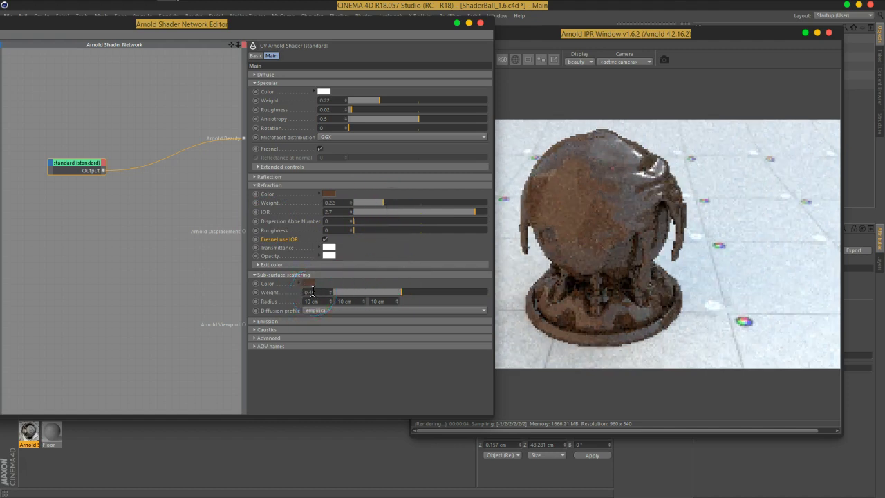
Raise the sub-surface scattering weight to 0.74.
drag(393, 300, 448, 298)
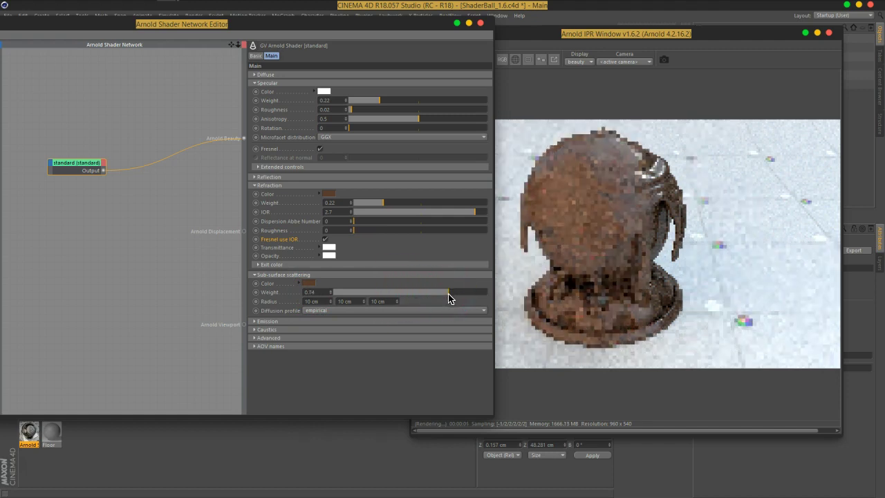
click(595, 229)
click(431, 306)
click(572, 289)
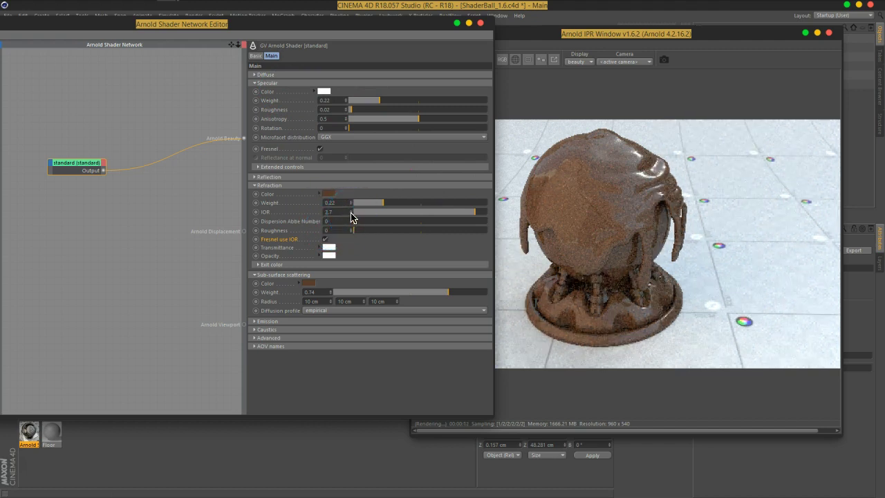
Cut the specular weight down to 0.08.
drag(396, 222, 263, 221)
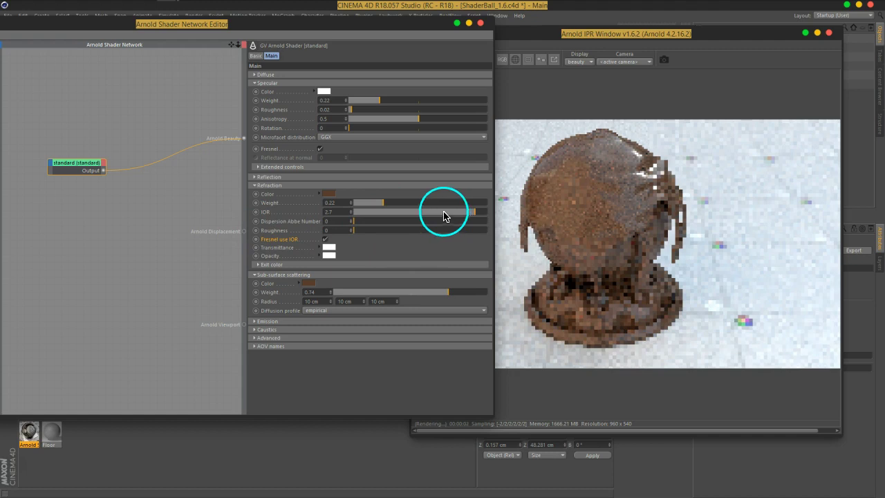
drag(379, 101, 365, 105)
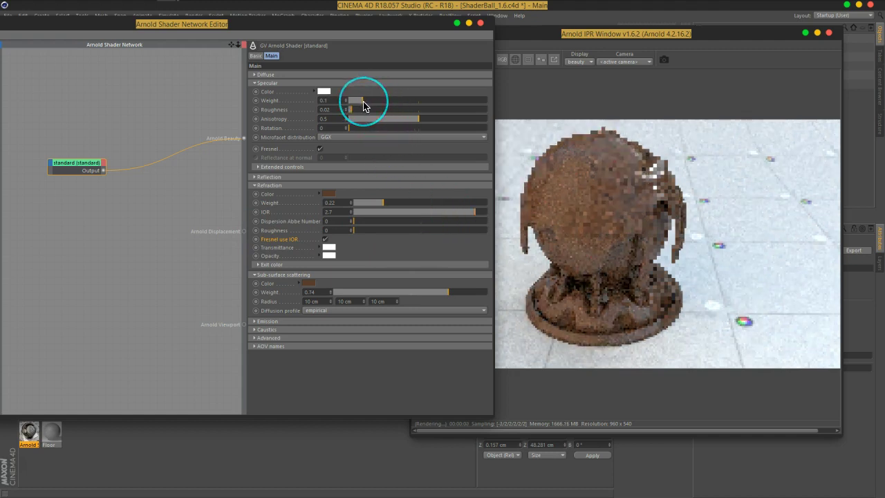
drag(364, 105, 360, 107)
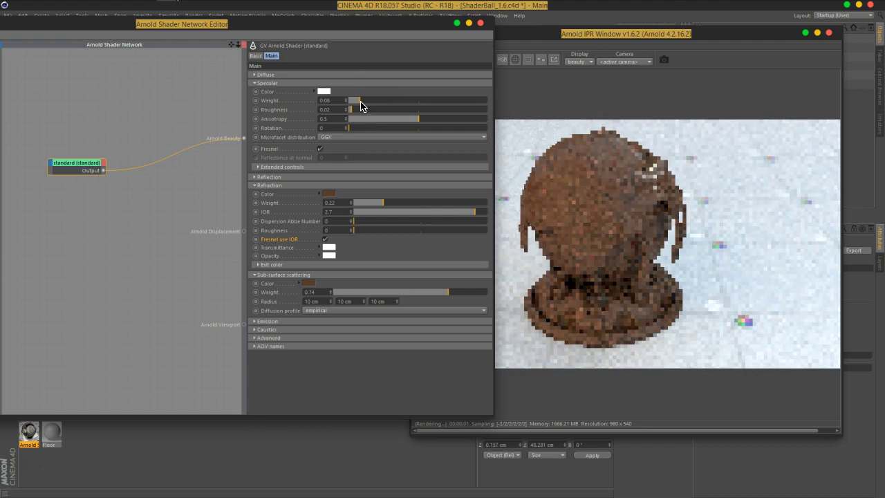
click(339, 212)
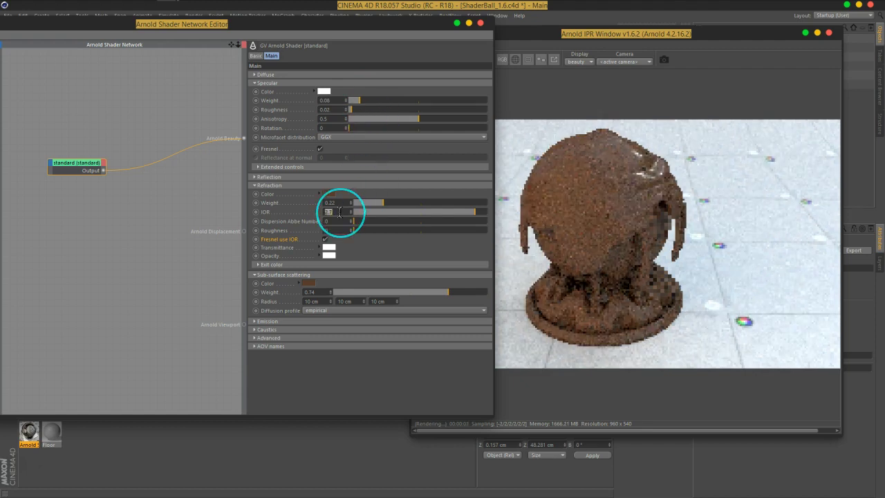
Set the refraction IOR to 5 and push the SSS weight to 0.9.
text(5)
key(Return)
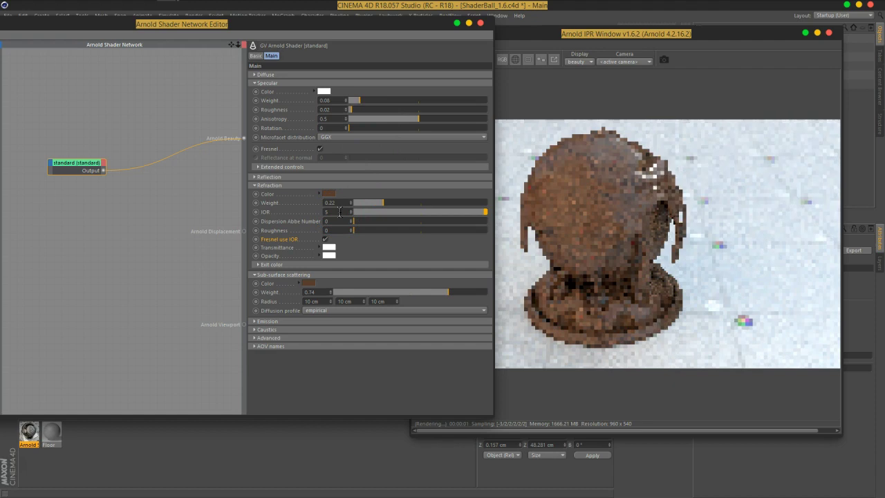
drag(330, 194, 318, 96)
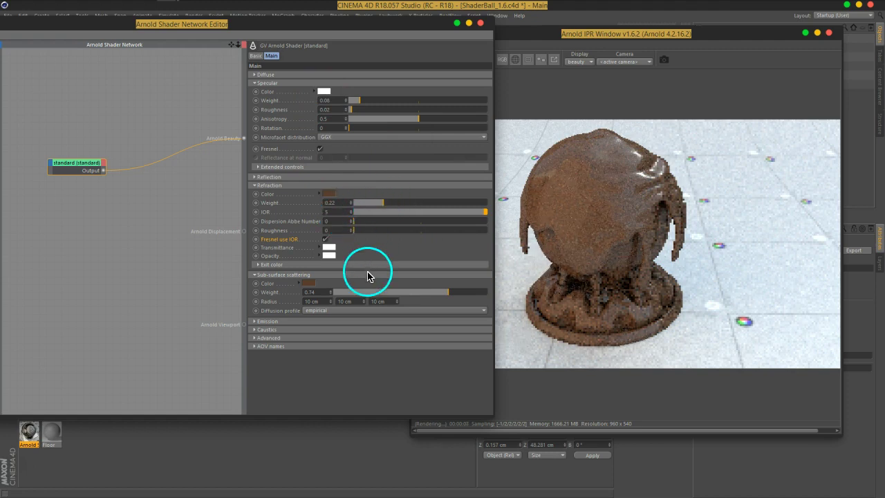
drag(450, 292, 474, 295)
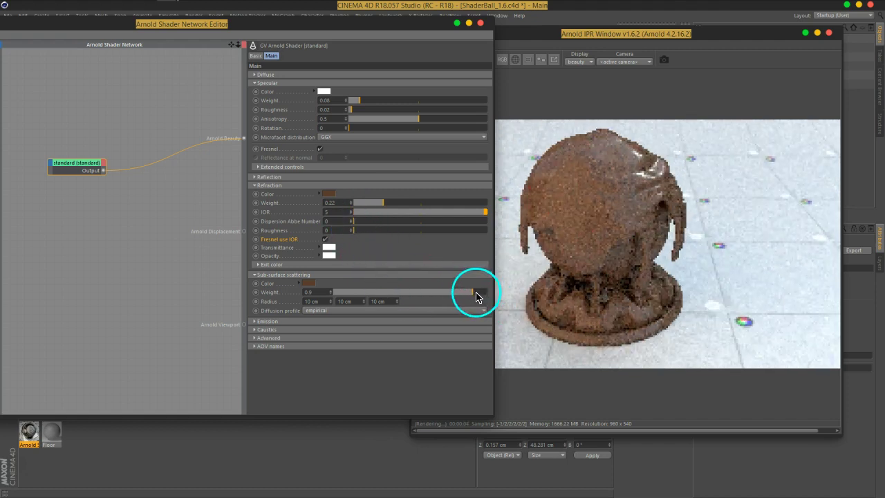
Make the refraction colour a more saturated brown, with saturation at 64%.
click(331, 195)
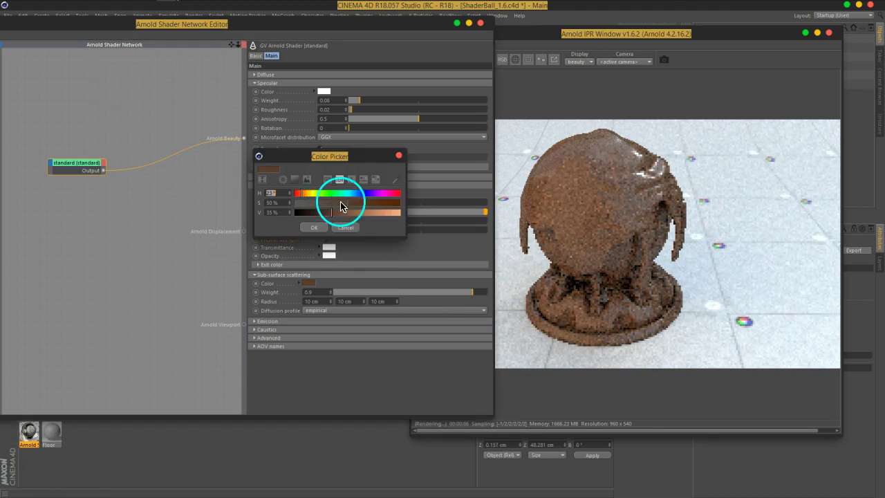
mouse_move(351, 209)
mouse_down()
mouse_move(362, 203)
mouse_move(353, 223)
mouse_up()
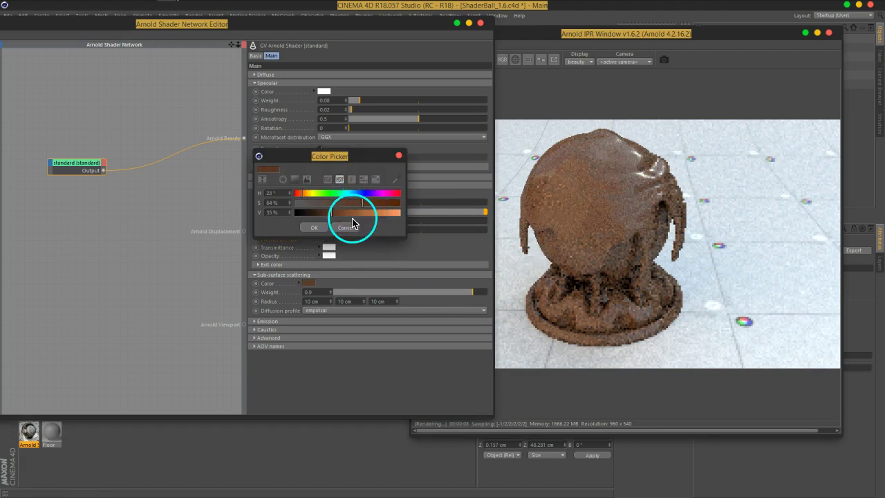
click(314, 228)
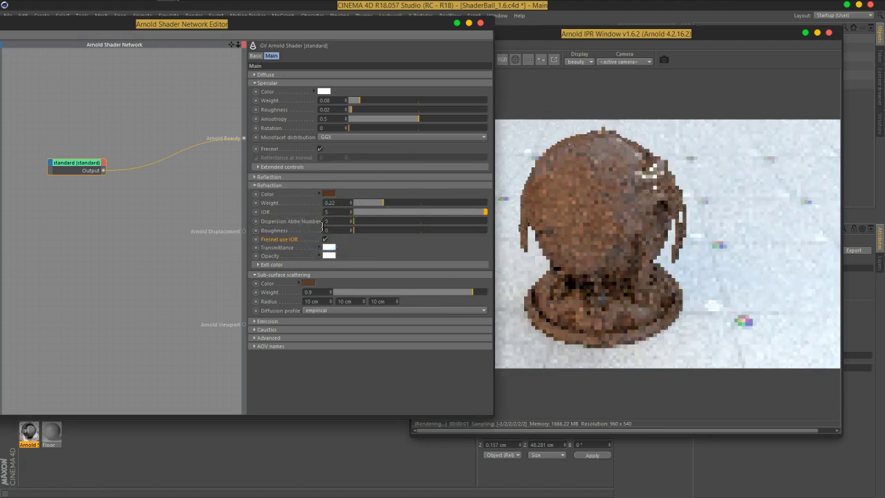
click(307, 197)
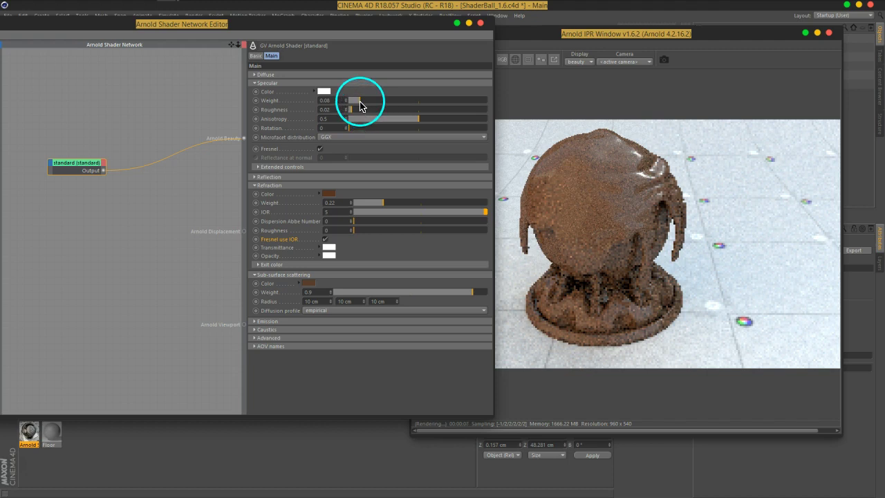
Copy the brown SSS colour onto the specular colour.
drag(358, 103, 367, 105)
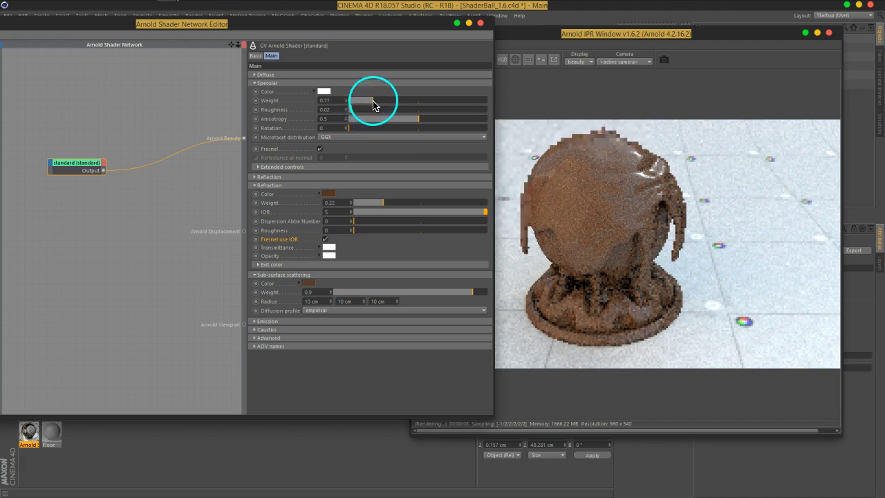
click(322, 91)
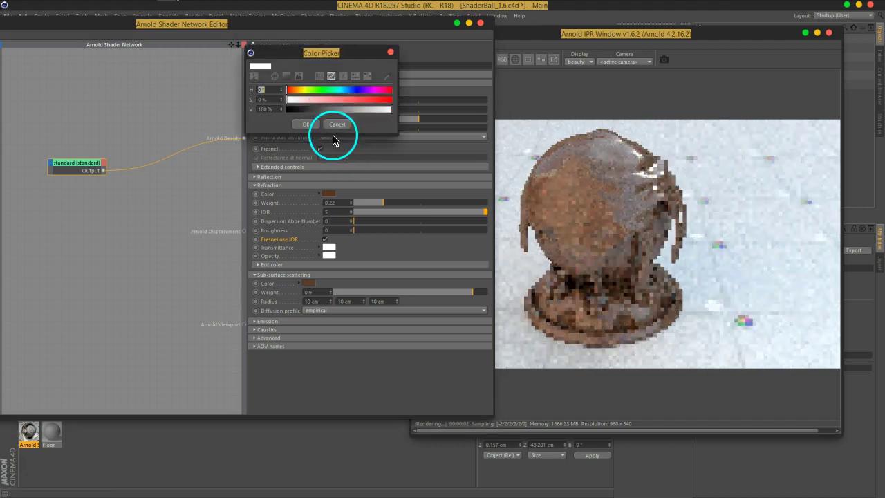
click(337, 125)
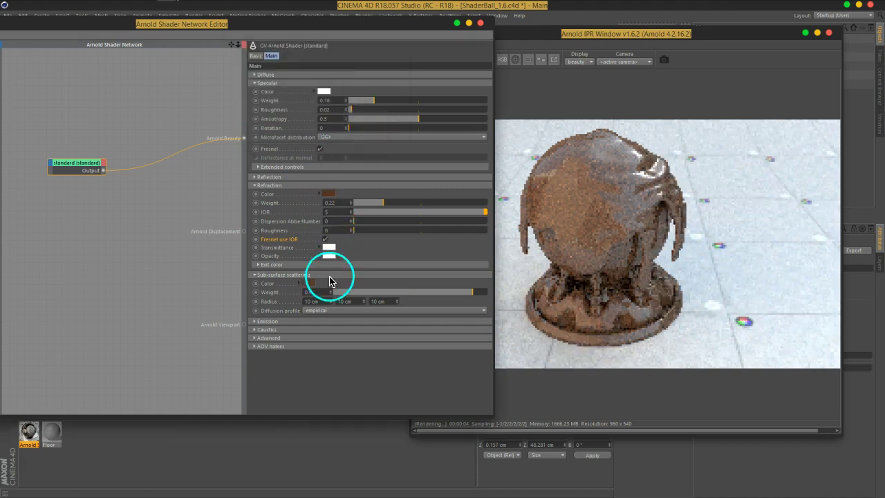
drag(311, 285, 322, 92)
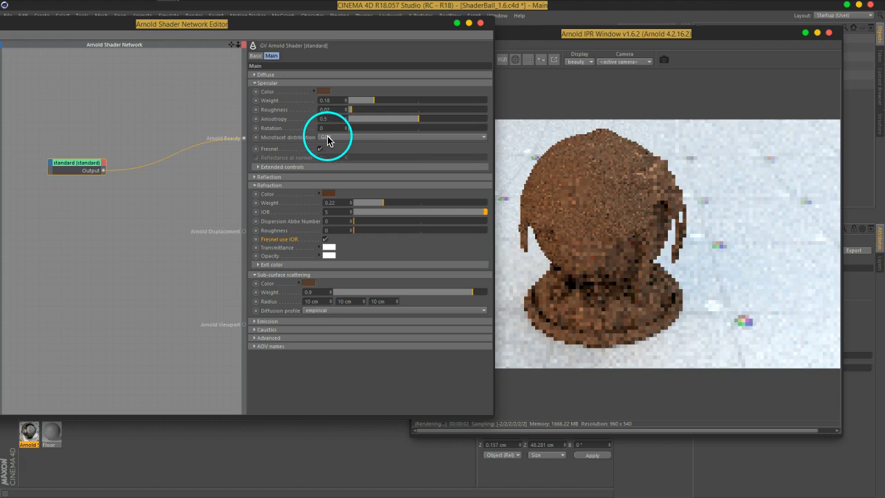
Lighten and saturate the specular brown, and raise the specular weight to 0.33.
click(323, 92)
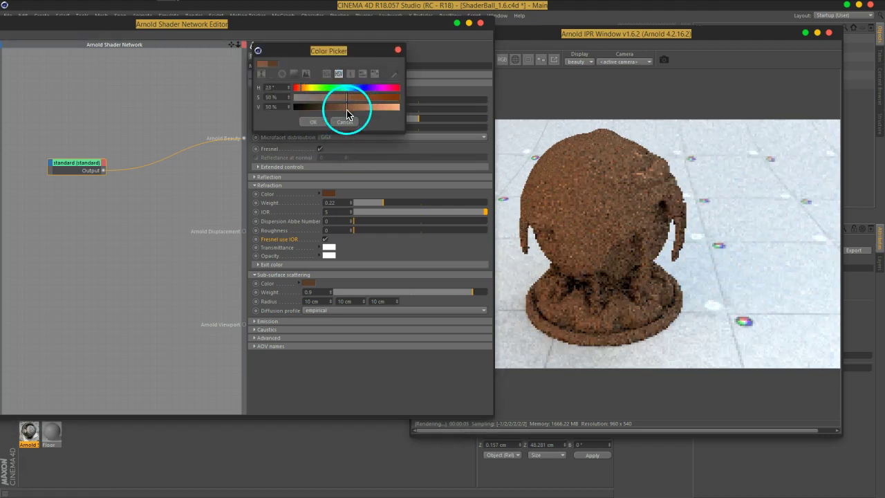
mouse_move(344, 98)
mouse_down()
mouse_move(332, 98)
mouse_move(358, 108)
mouse_up()
click(318, 126)
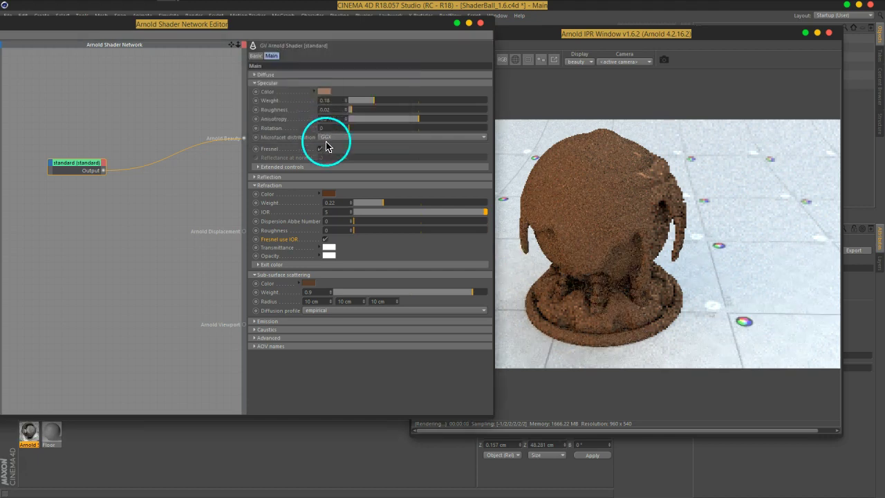
drag(374, 100, 396, 102)
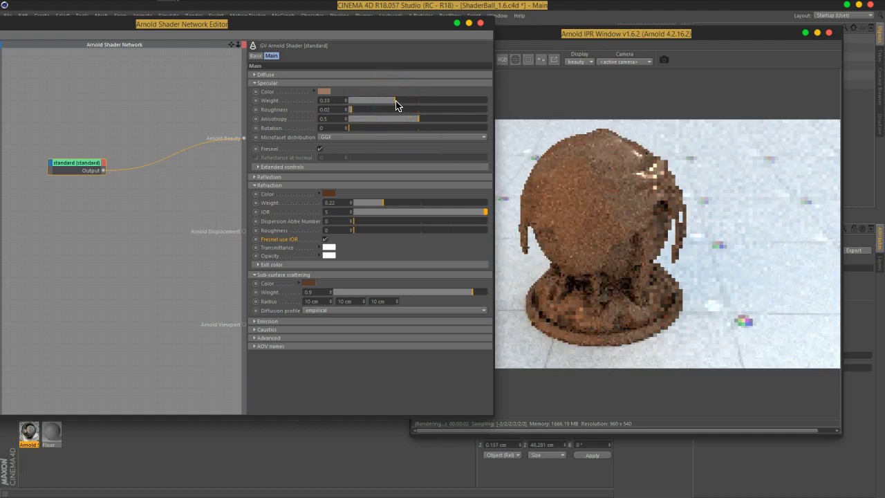
click(538, 212)
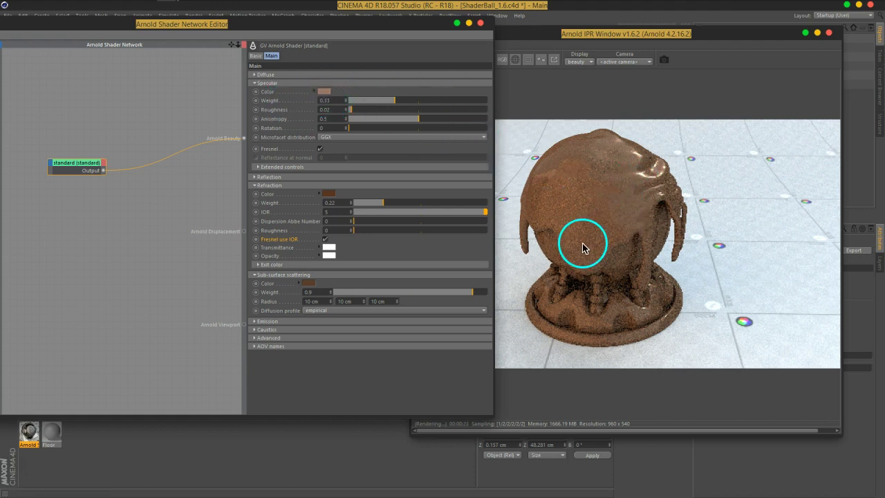
Turn the specular colour back to white and lower the specular weight to 0.07.
click(324, 90)
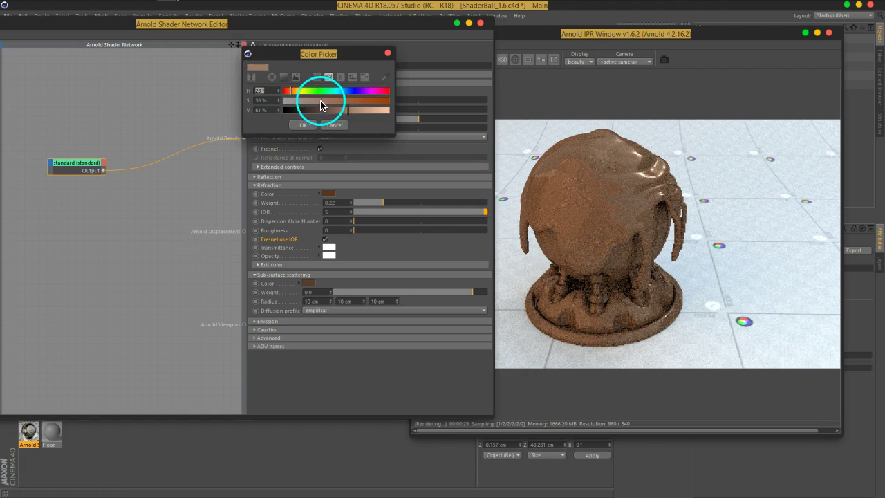
drag(349, 111, 389, 111)
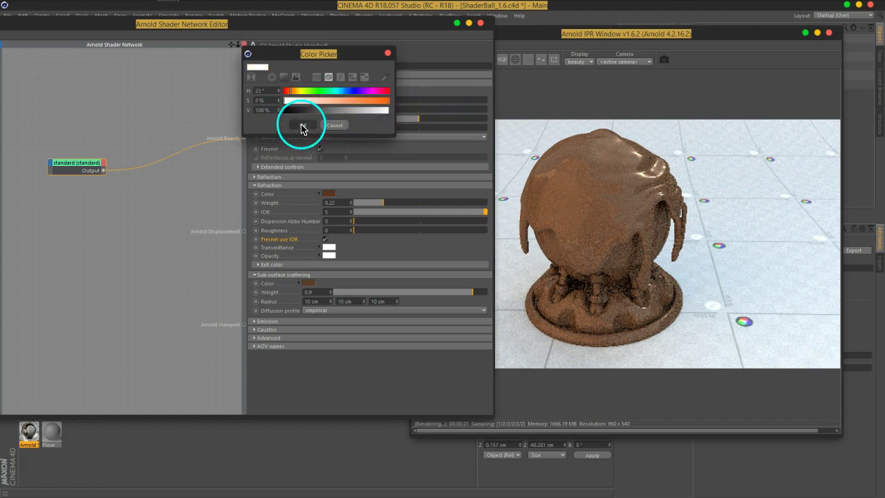
click(302, 125)
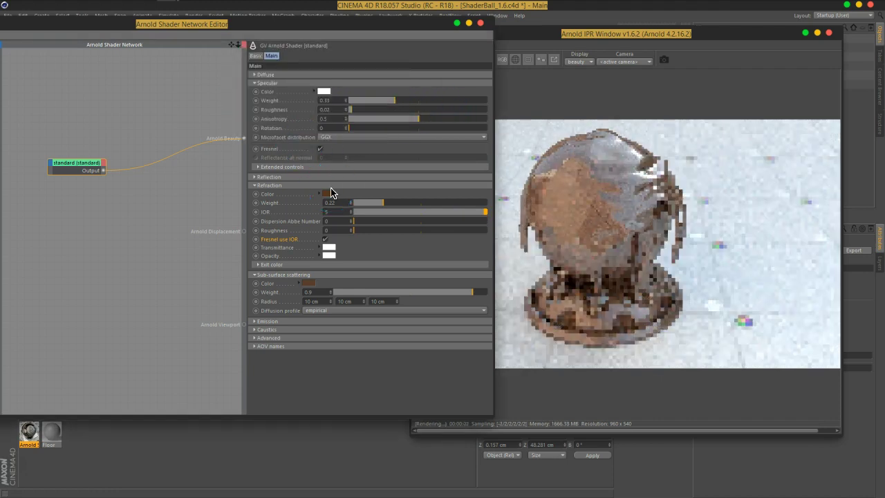
drag(394, 102, 359, 106)
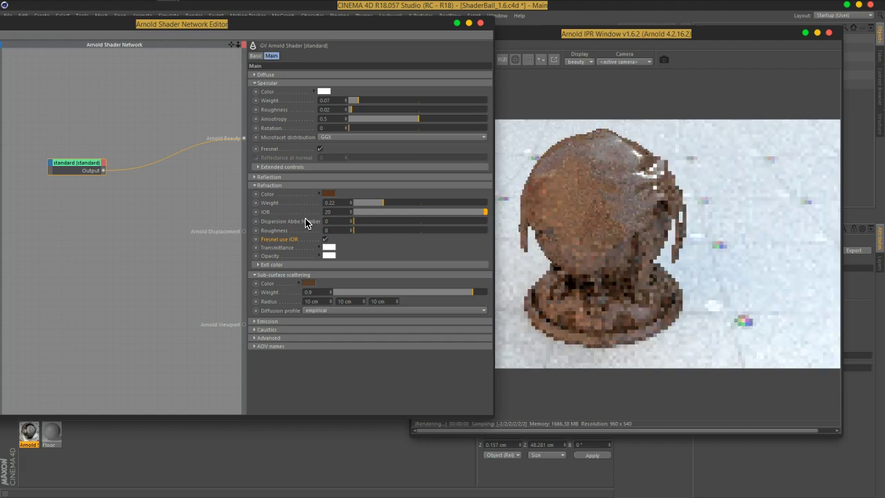
Set specular roughness 0.08, IOR 20, and first subsurface radius 12 cm.
click(569, 229)
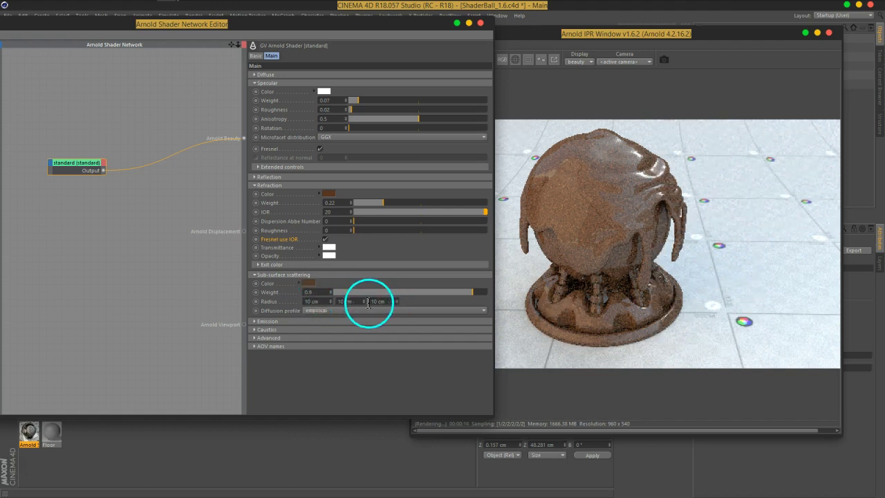
drag(332, 296, 395, 296)
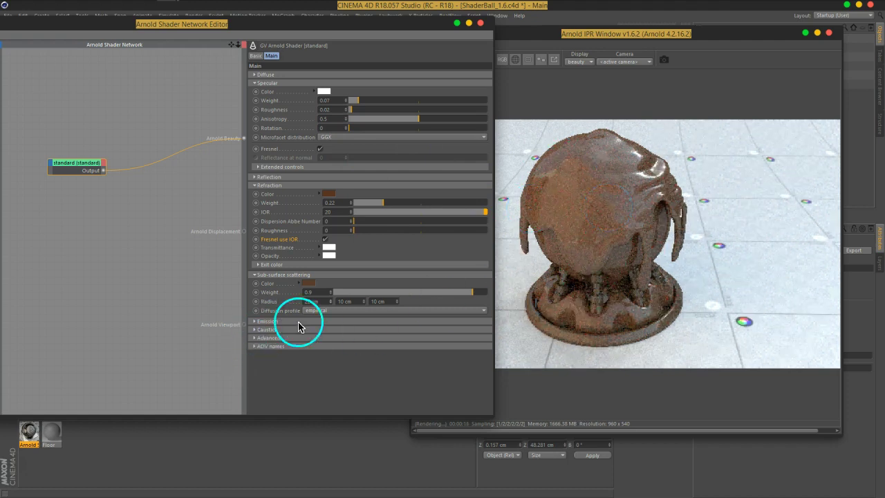
click(631, 223)
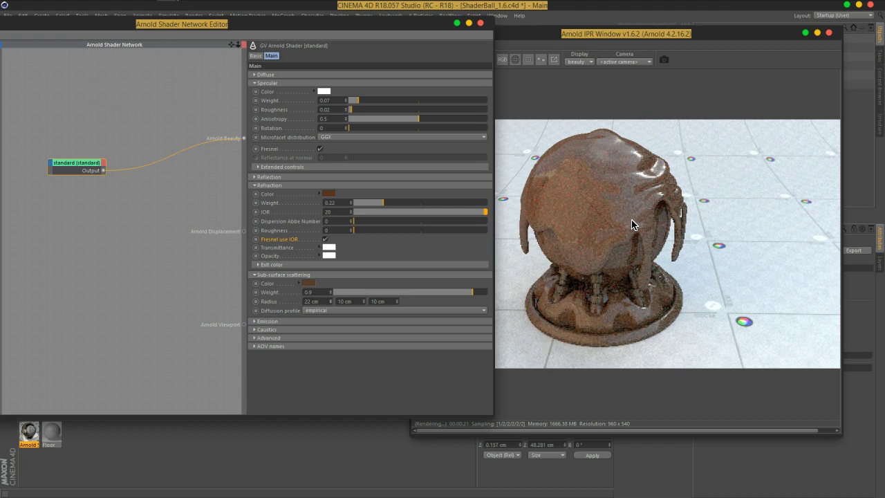
mouse_move(637, 251)
mouse_down()
mouse_move(640, 190)
mouse_move(350, 116)
mouse_move(363, 134)
mouse_up()
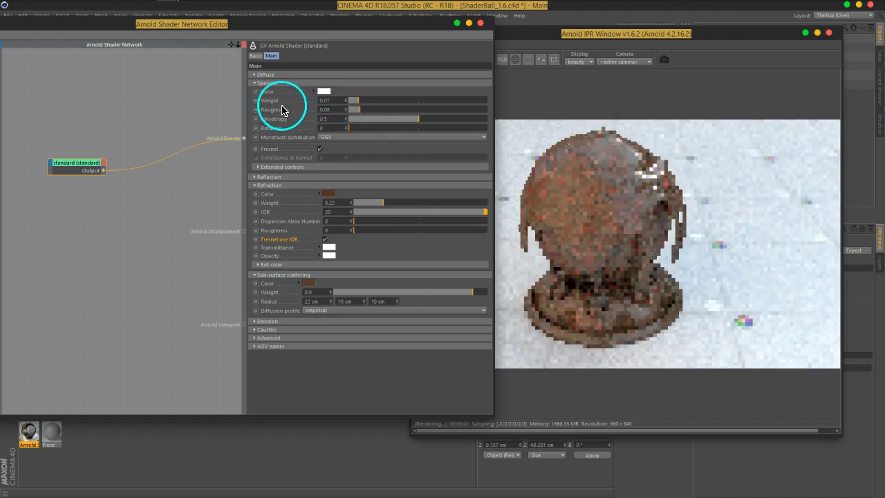
mouse_move(315, 303)
mouse_down()
mouse_move(284, 313)
mouse_move(401, 286)
mouse_up()
text(12)
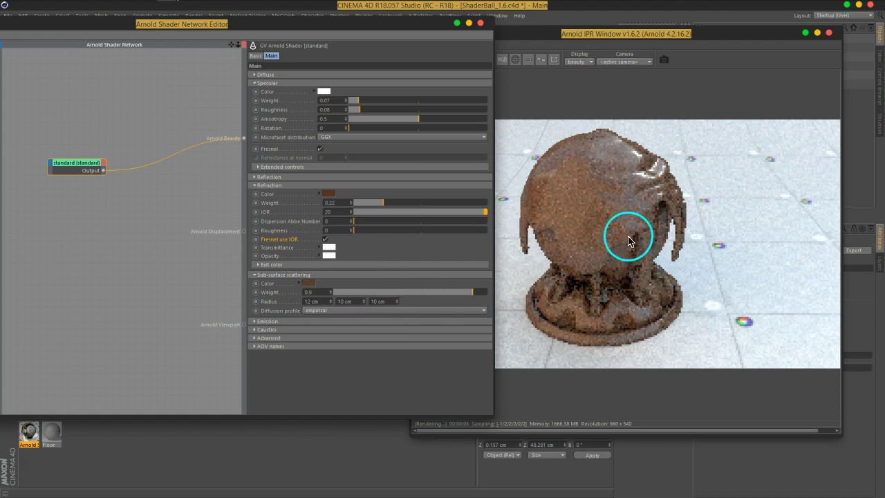
drag(608, 228, 613, 221)
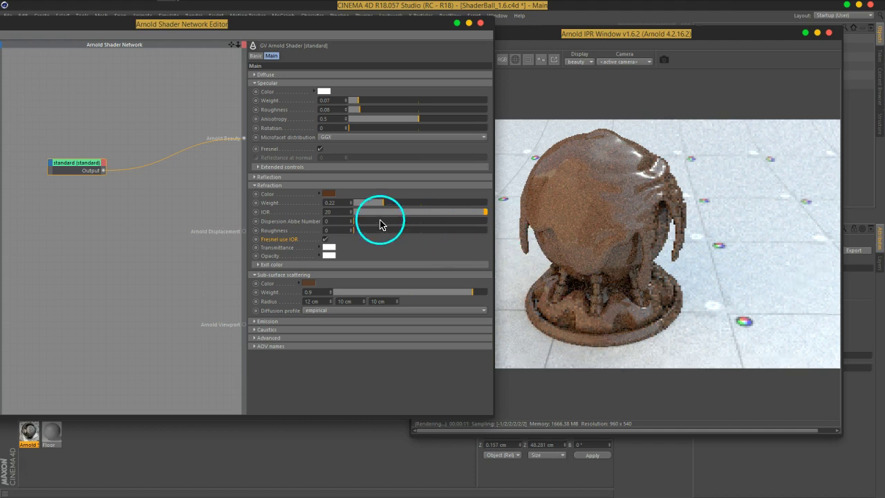
Brighten the refraction colour to a lighter orange.
click(328, 194)
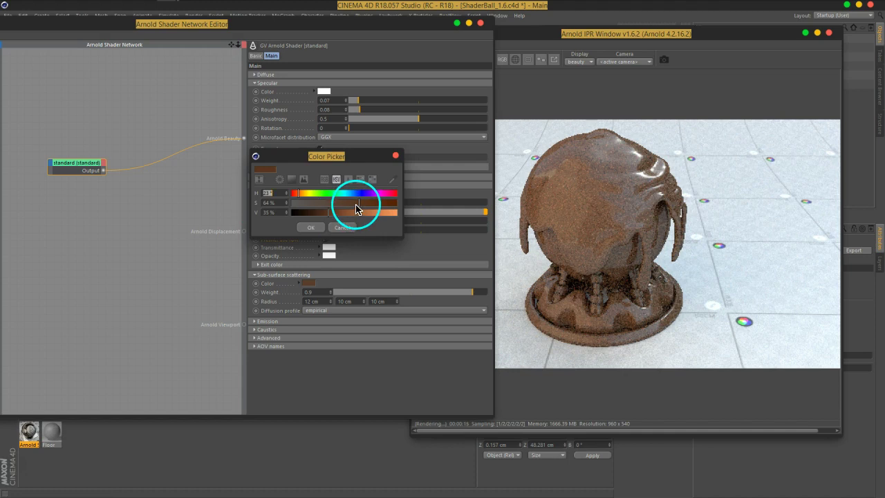
click(365, 213)
click(312, 228)
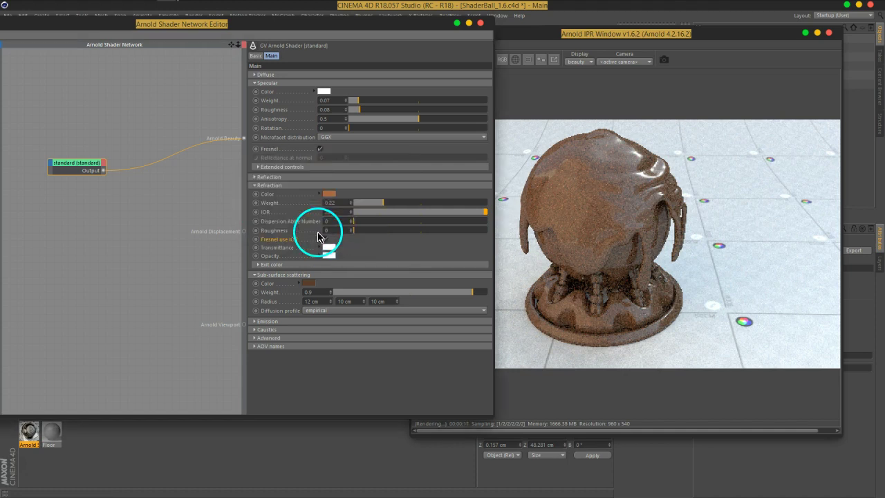
Raise the refraction weight to 0.66 and shift the shader editor window down slightly.
drag(381, 203, 443, 209)
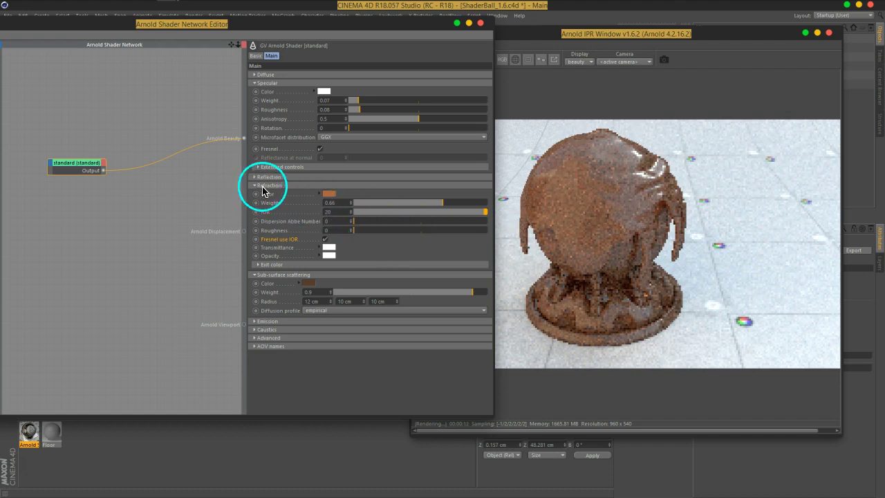
mouse_move(329, 194)
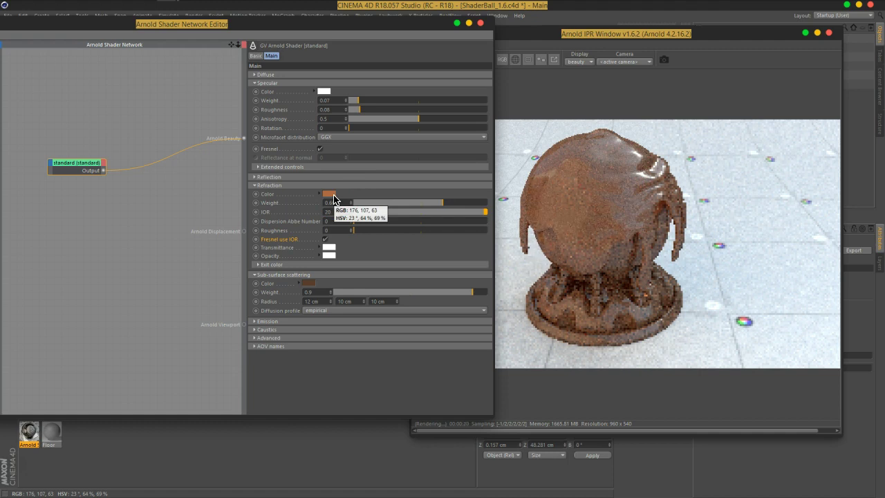
drag(334, 200, 385, 231)
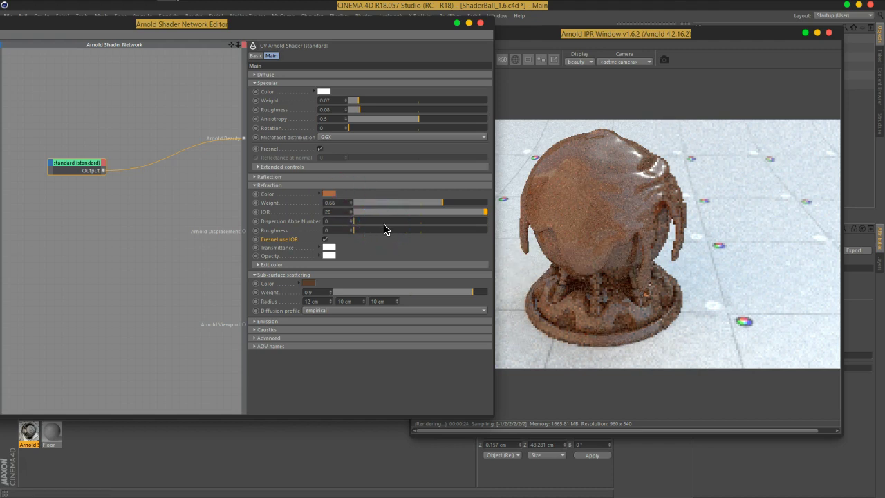
drag(615, 276, 635, 296)
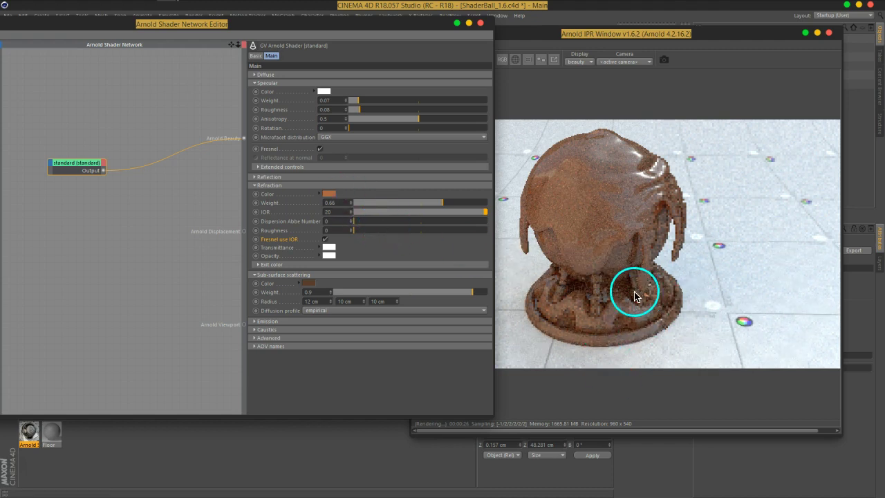
drag(344, 26, 351, 60)
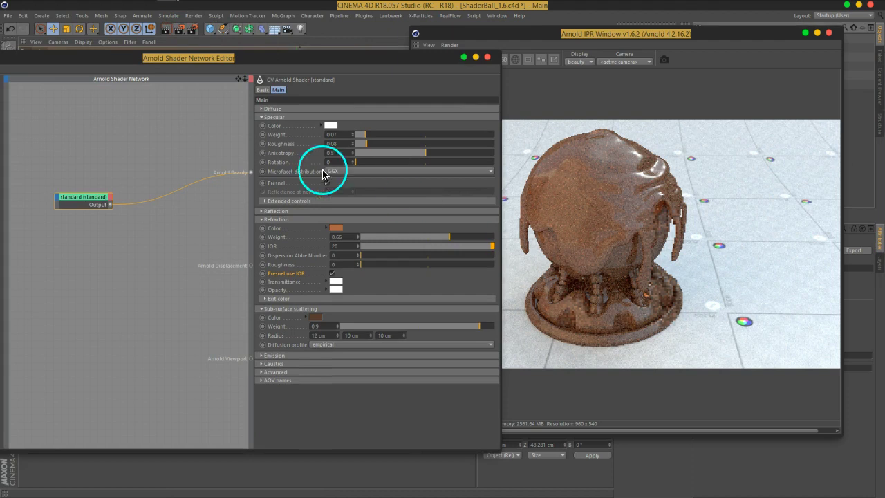
In Arnold render settings, raise Transparency depth under Ray depth from 2 to 3.
click(192, 29)
scroll(381, 180, down, 1)
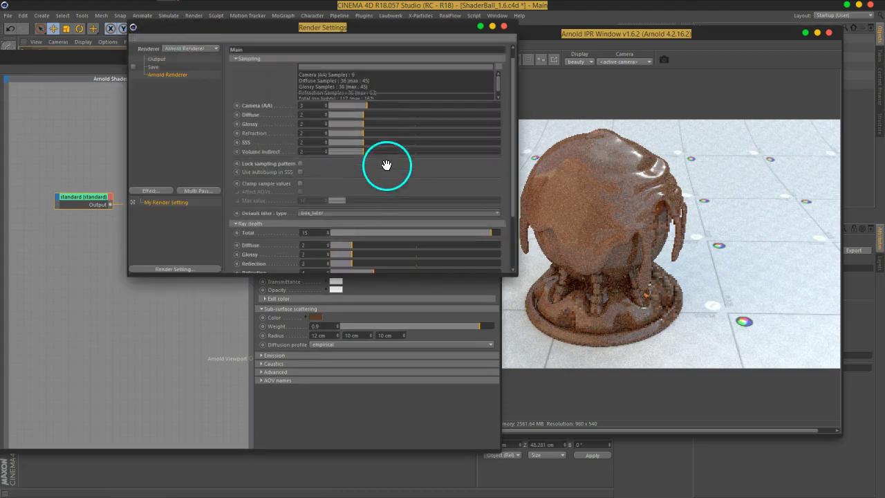
scroll(387, 164, down, 3)
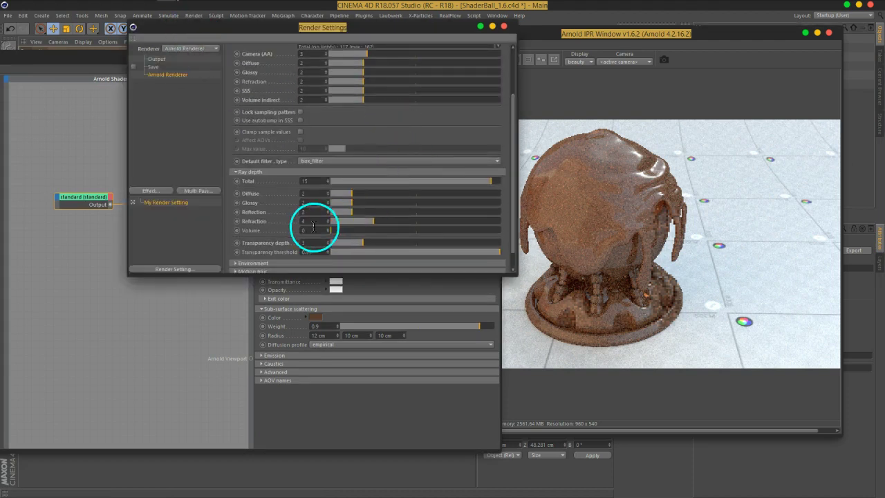
scroll(371, 124, down, 1)
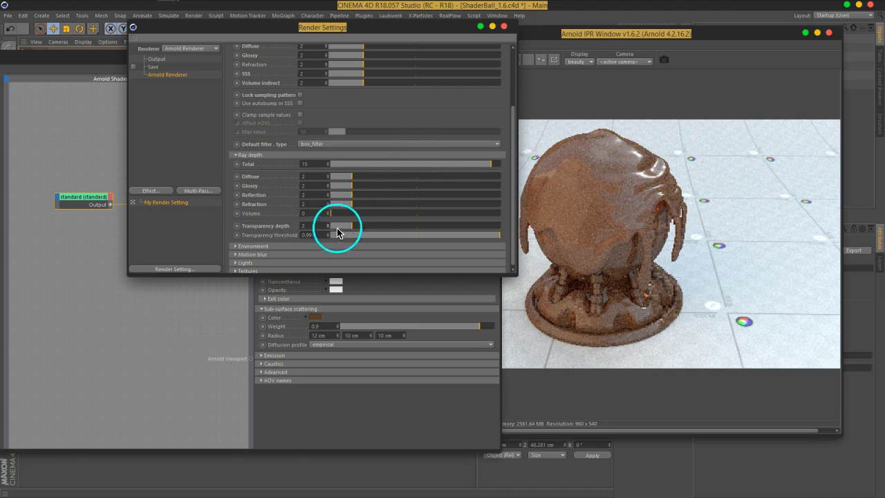
click(329, 225)
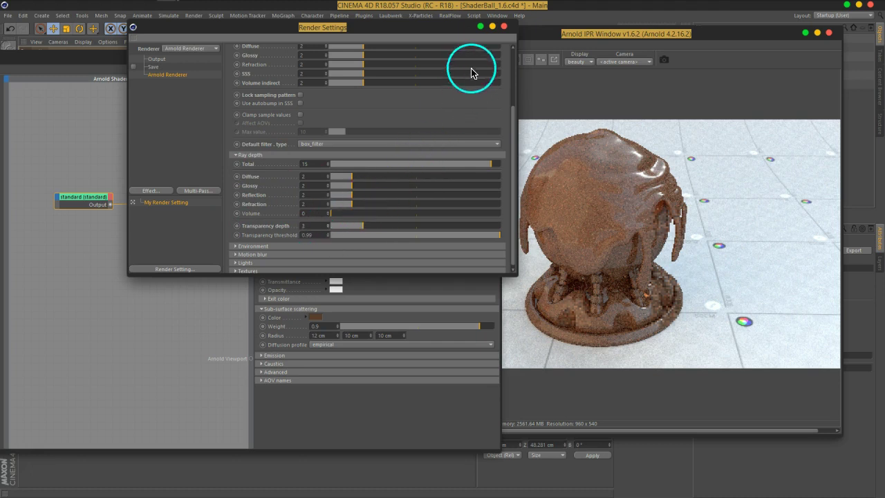
click(504, 27)
click(545, 39)
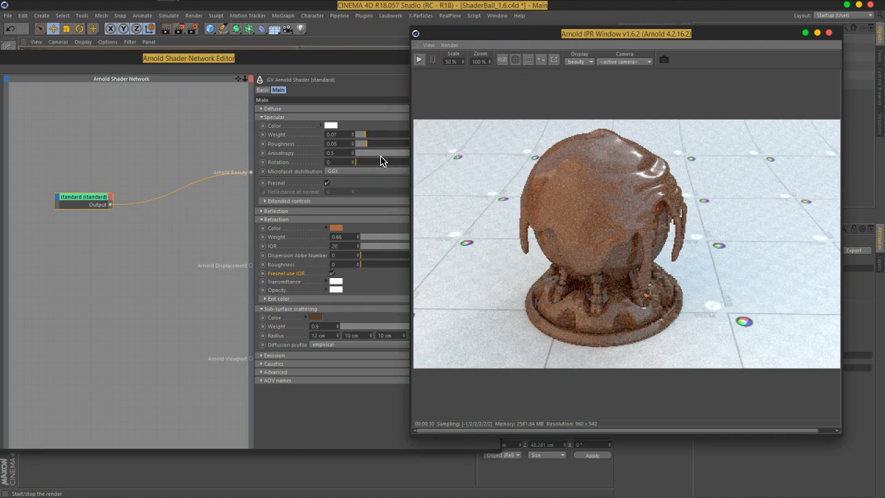
Restart the Arnold IPR render and reposition the Shader Network Editor in front.
mouse_move(613, 162)
mouse_down()
mouse_move(599, 215)
mouse_move(524, 248)
mouse_up()
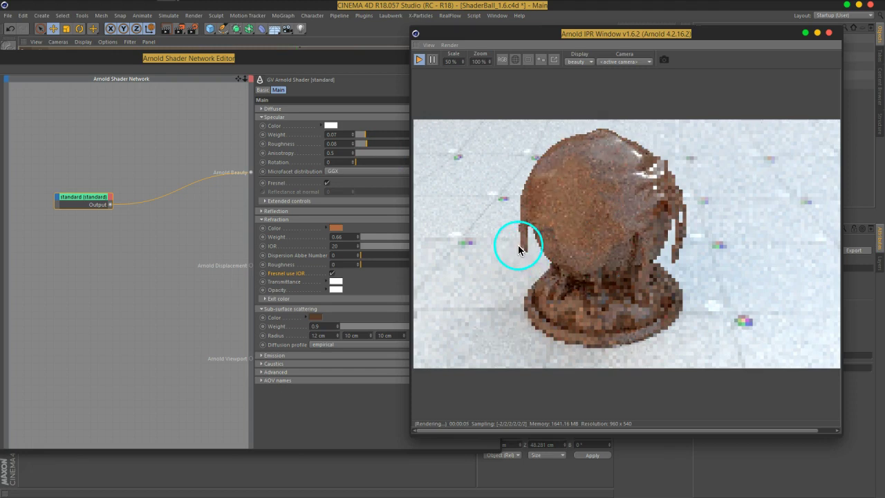
mouse_move(524, 248)
mouse_down()
mouse_move(388, 252)
mouse_move(375, 164)
mouse_move(624, 257)
mouse_move(603, 204)
mouse_move(632, 267)
mouse_move(602, 178)
mouse_move(613, 141)
mouse_move(618, 148)
mouse_move(589, 180)
mouse_move(598, 188)
mouse_up()
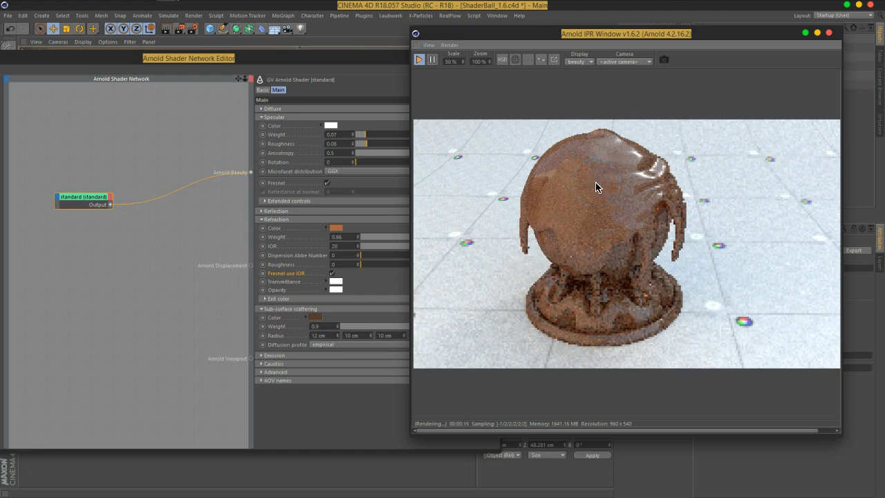
drag(336, 79, 354, 58)
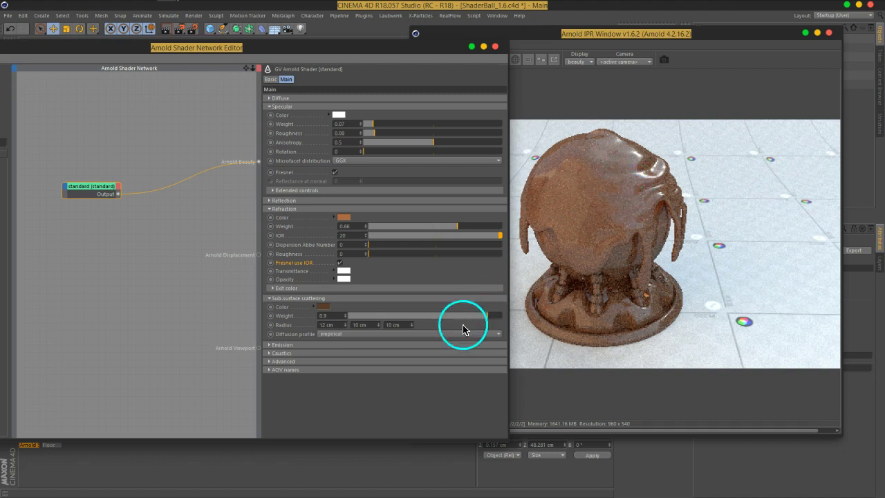
Set SSS weight 0.36, refraction colour pale peach at 26% saturation, refraction weight 0.93.
drag(486, 316, 406, 320)
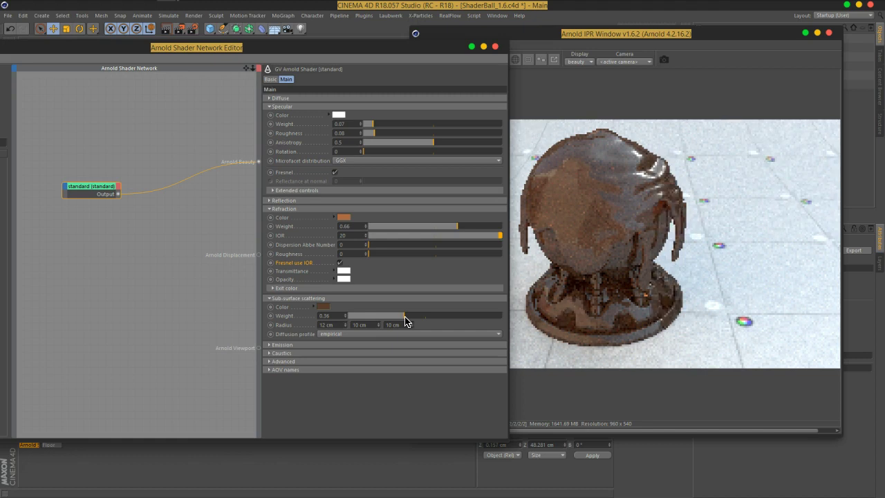
drag(653, 221, 651, 178)
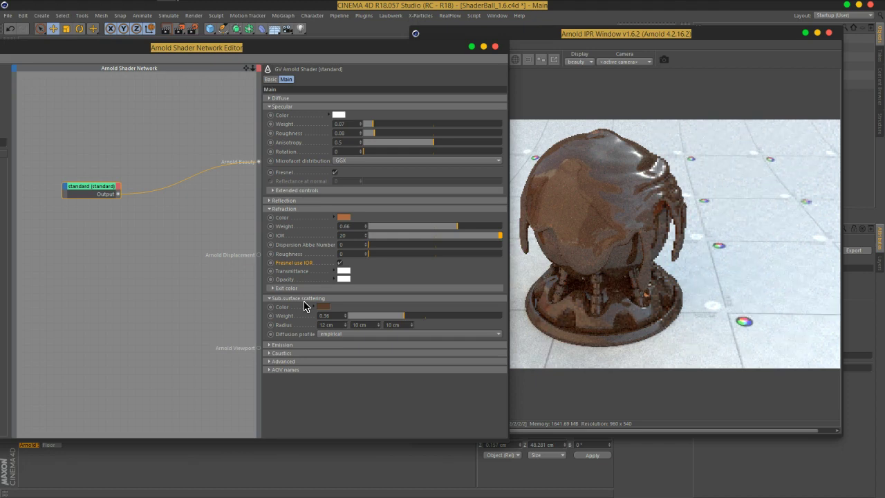
click(343, 217)
mouse_move(378, 232)
mouse_down()
mouse_move(319, 230)
mouse_move(405, 240)
mouse_up()
click(331, 251)
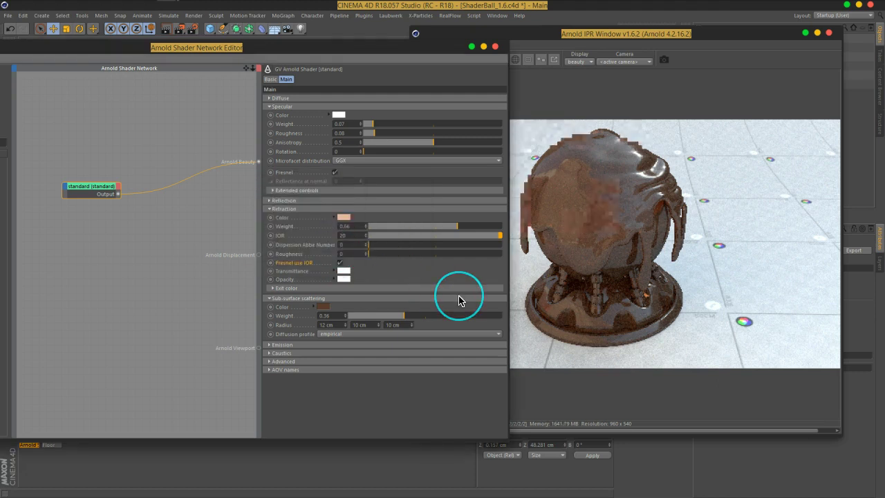
mouse_move(474, 229)
mouse_down()
mouse_move(464, 233)
mouse_move(495, 229)
mouse_up()
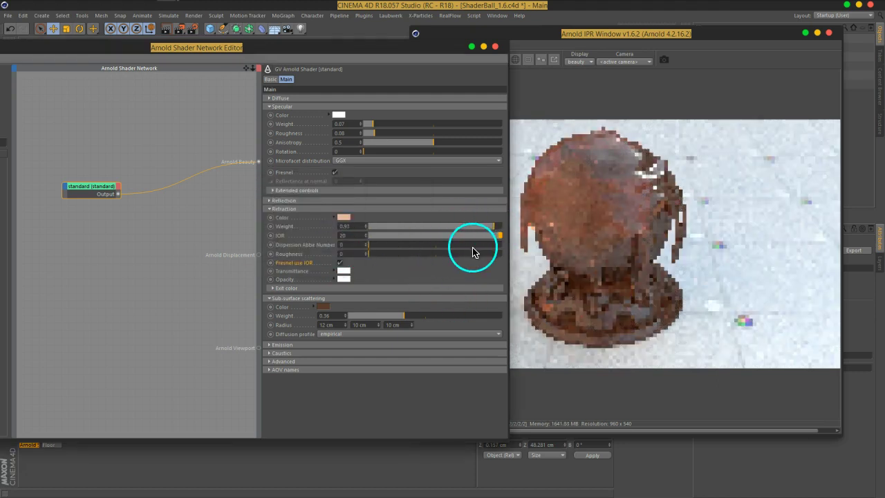